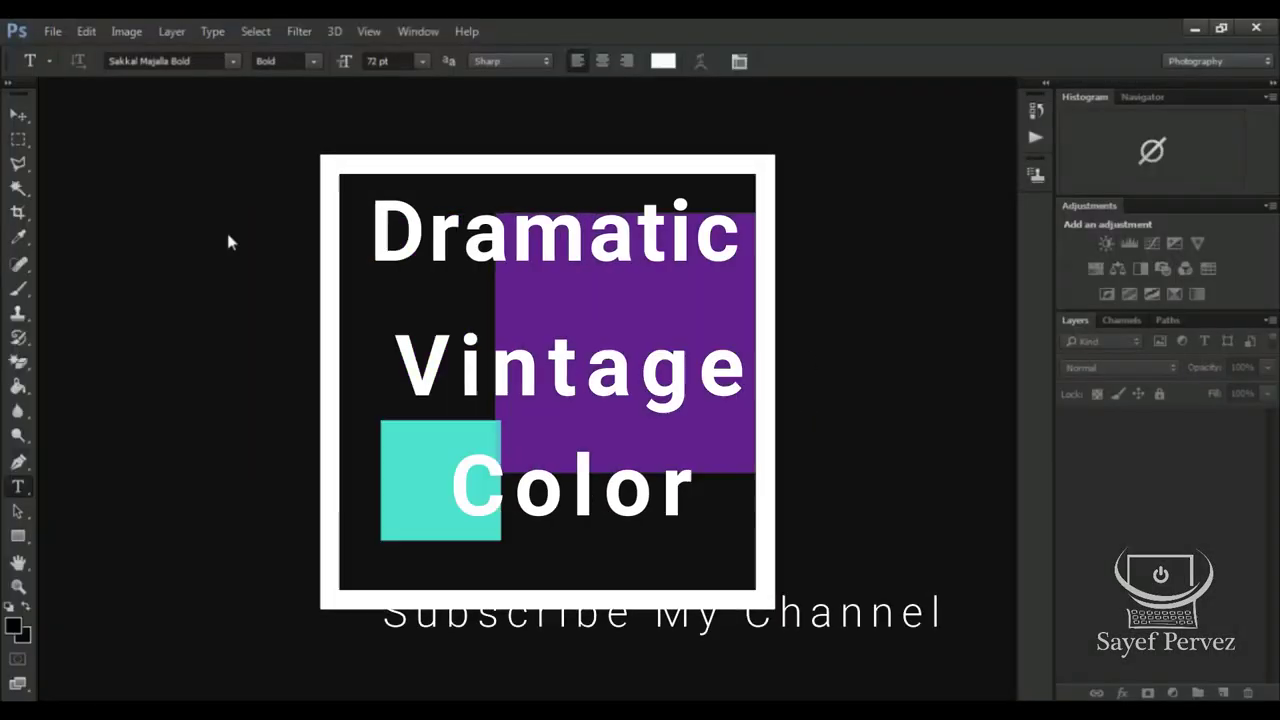
# Open the portrait asian_girl_smile-wallpaper-1920x1080.jpg.
pyautogui.click(59, 37)
pyautogui.click(60, 67)
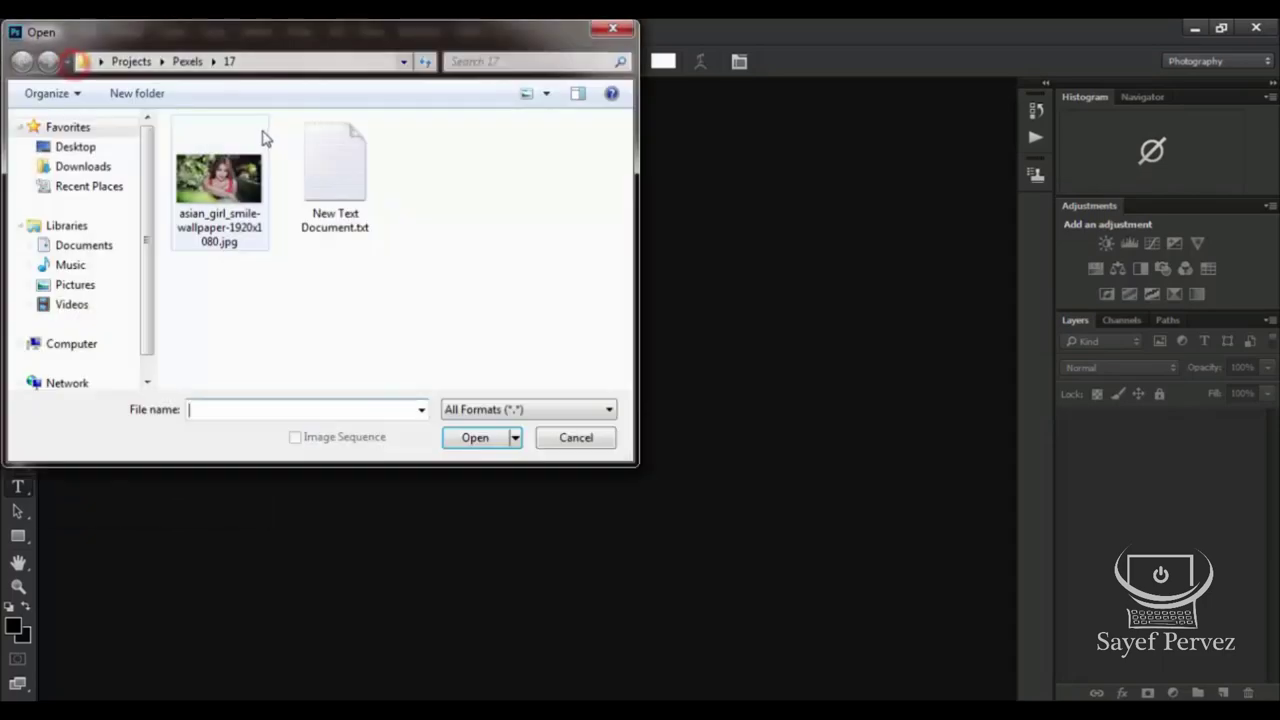
pyautogui.click(242, 185)
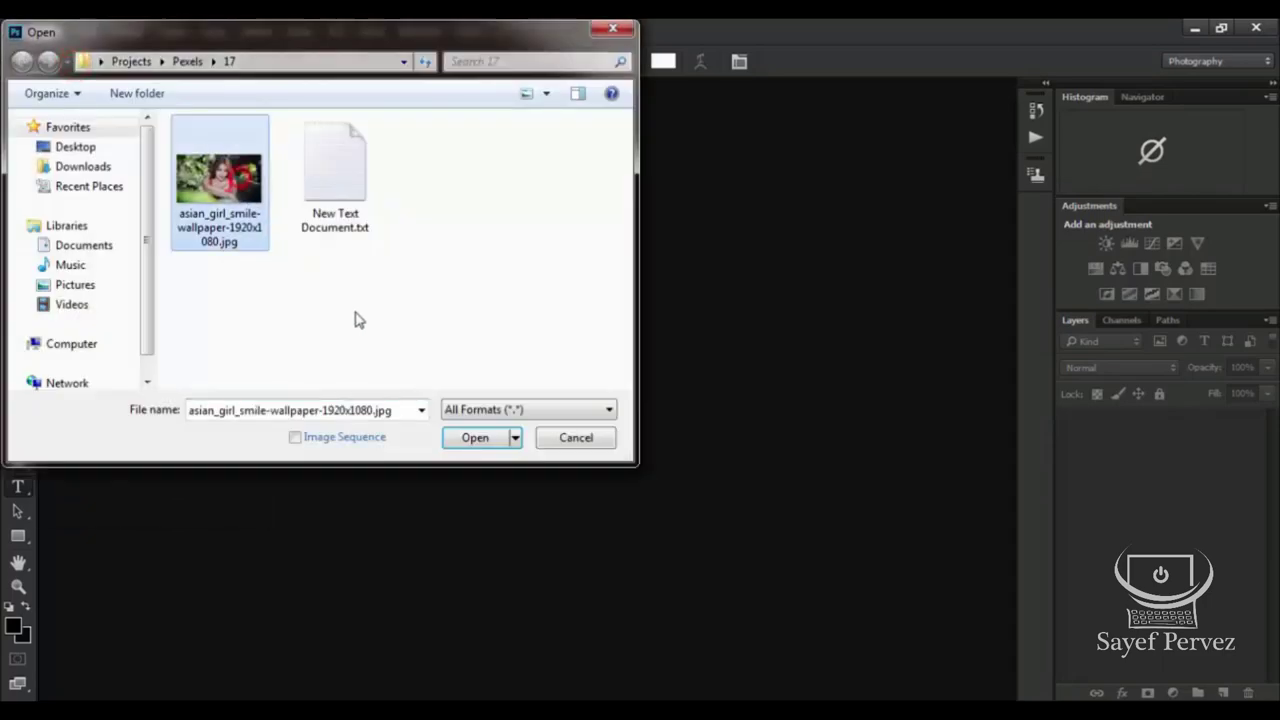
pyautogui.click(472, 435)
# Dock the image as a tab and duplicate the Background layer as Background copy.
pyautogui.moveTo(530, 94); pyautogui.dragTo(546, 89)
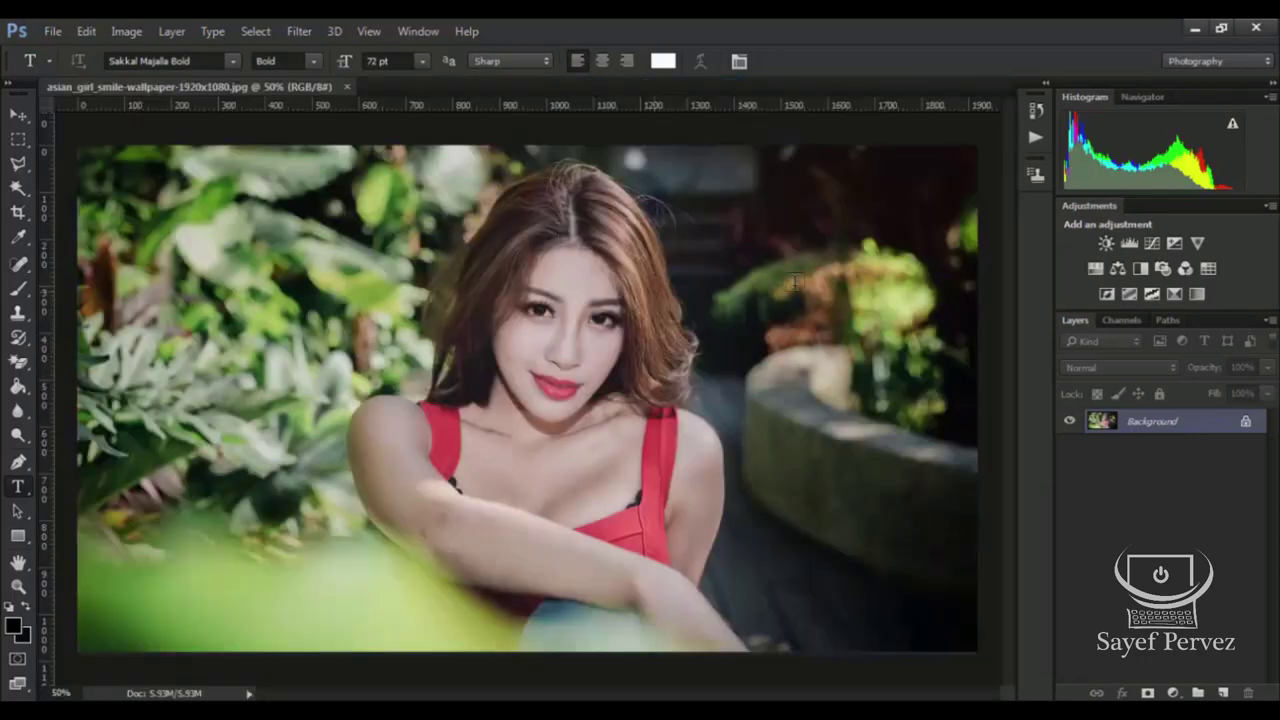
pyautogui.click(18, 113)
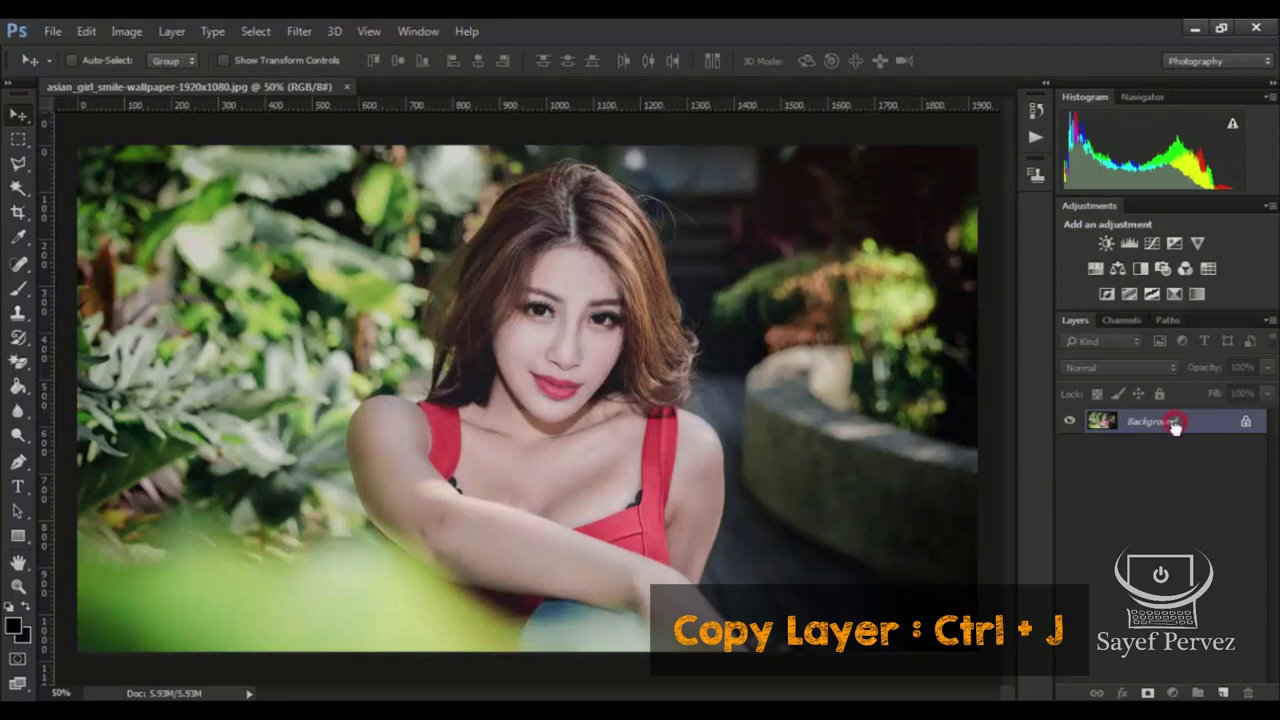
pyautogui.moveTo(1163, 421); pyautogui.dragTo(1225, 691)
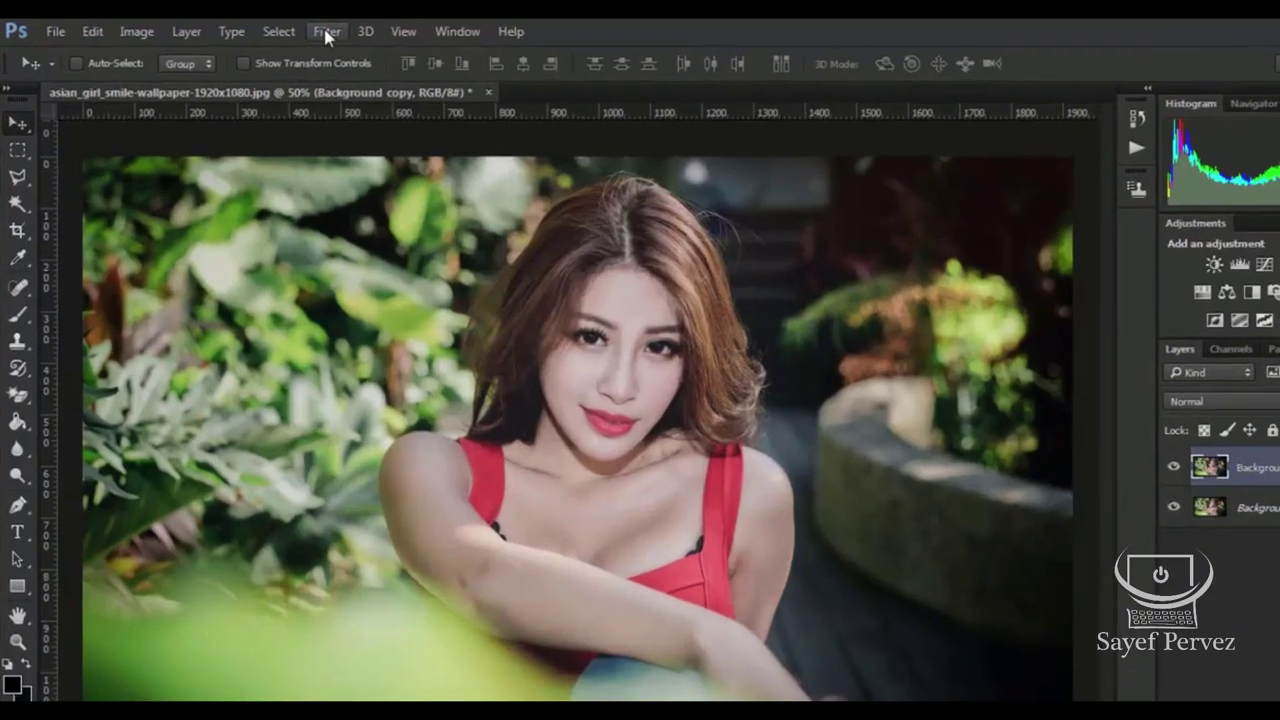
# Apply the Camera Raw Filter with Highlights -100, Shadows +100 and Blacks +100.
pyautogui.click(299, 31)
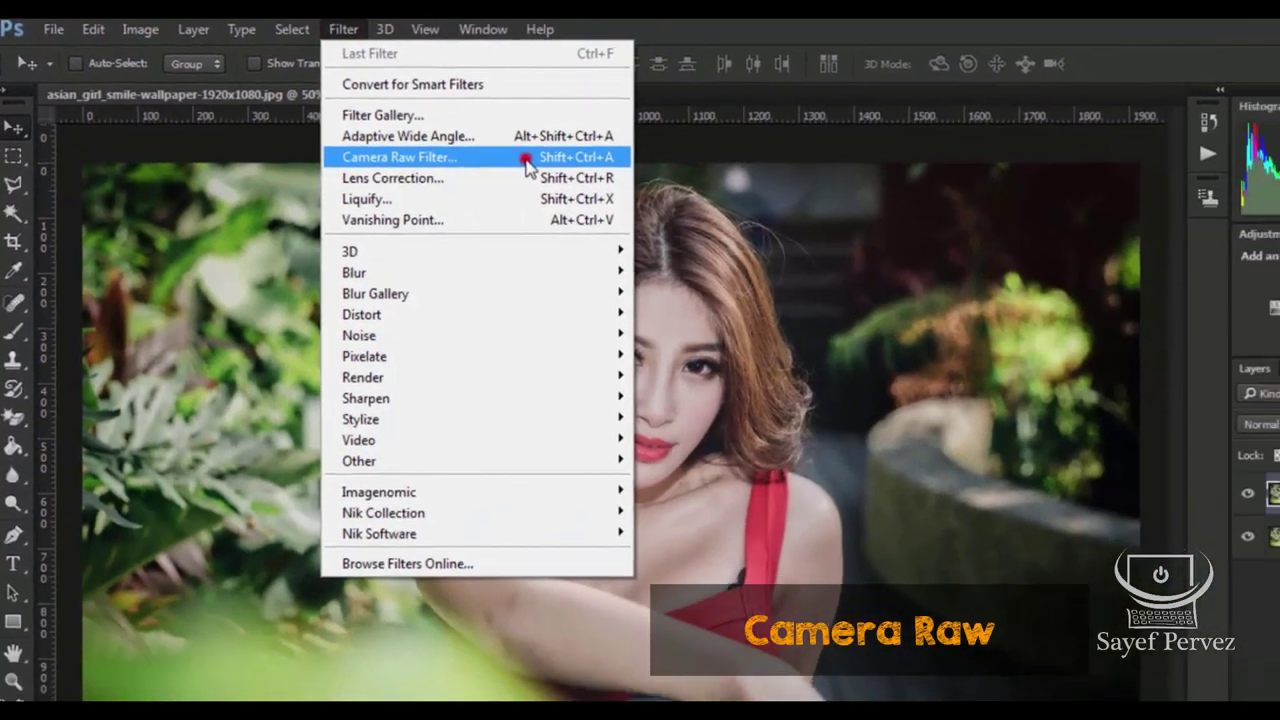
pyautogui.click(585, 182)
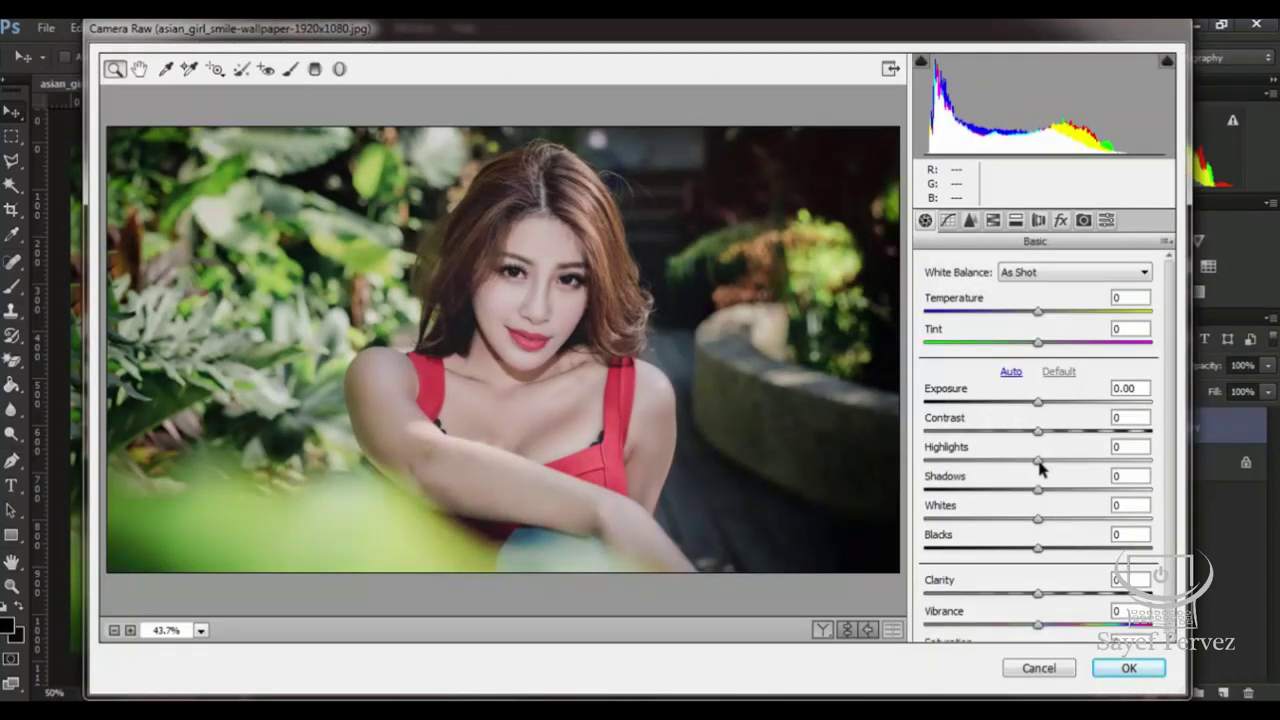
pyautogui.moveTo(1040, 468); pyautogui.dragTo(907, 468)
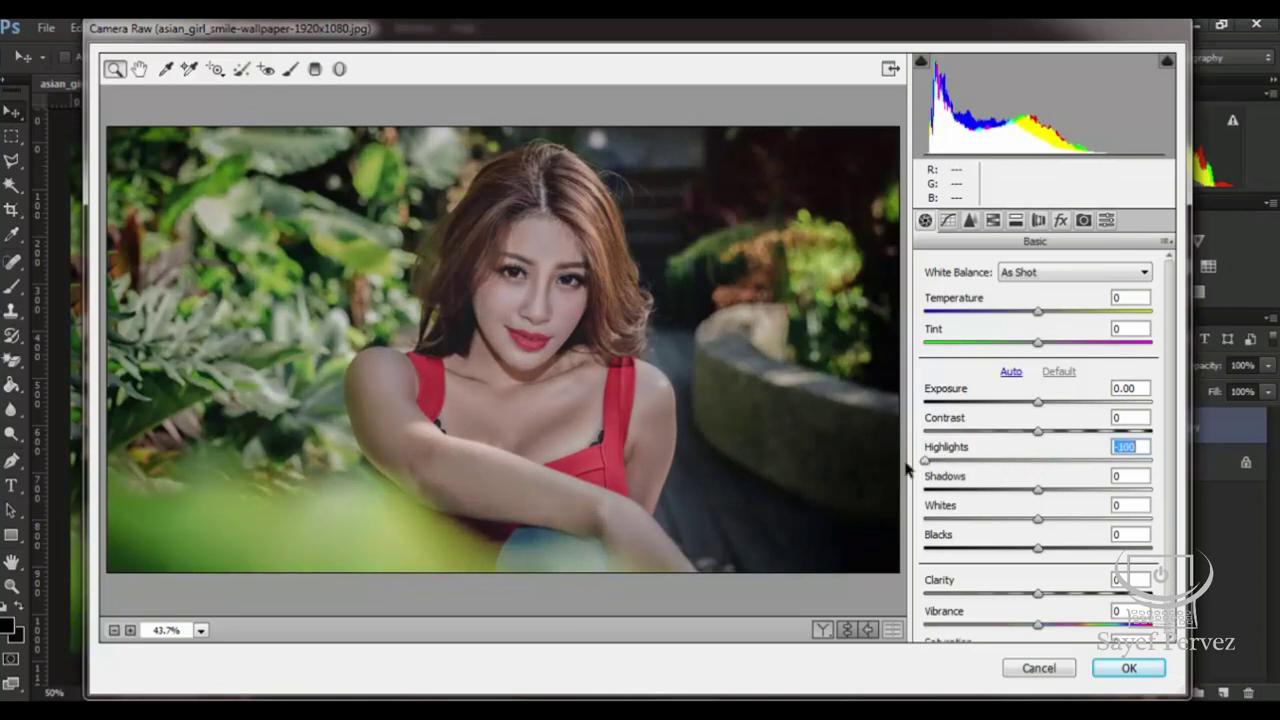
pyautogui.click(1038, 490)
pyautogui.moveTo(1038, 490); pyautogui.dragTo(1153, 488)
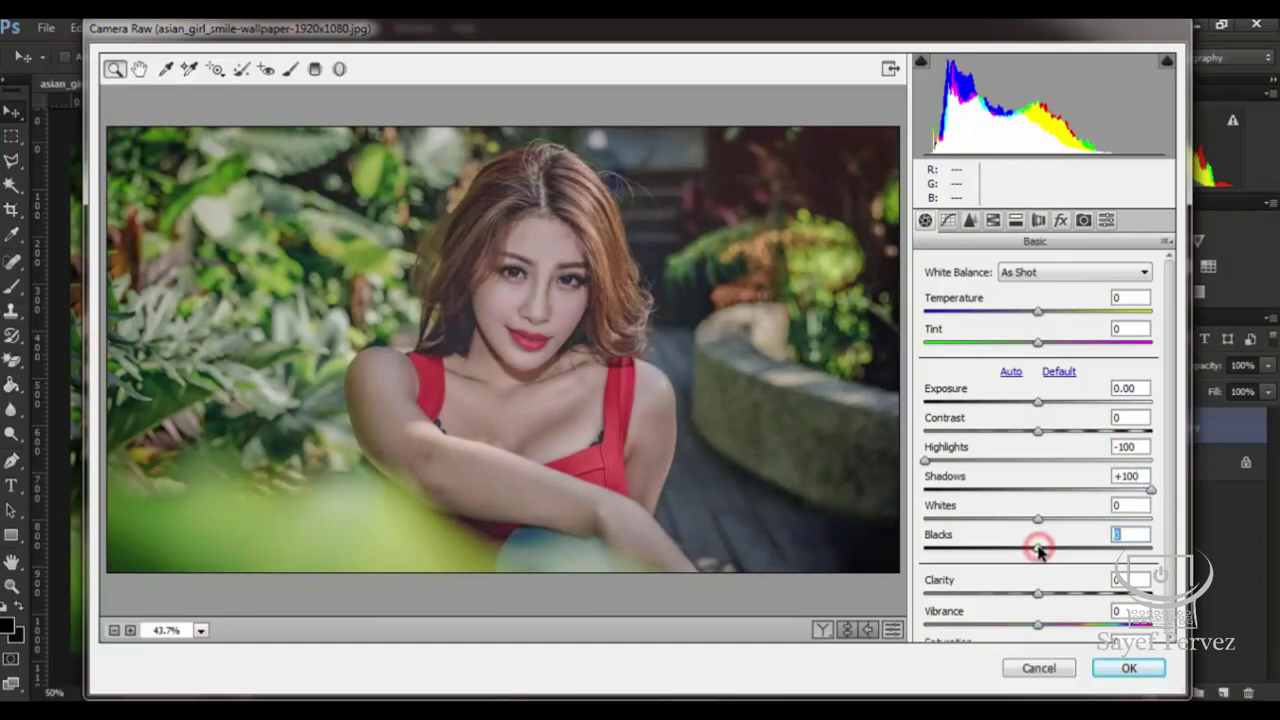
pyautogui.moveTo(1040, 549); pyautogui.dragTo(1152, 548)
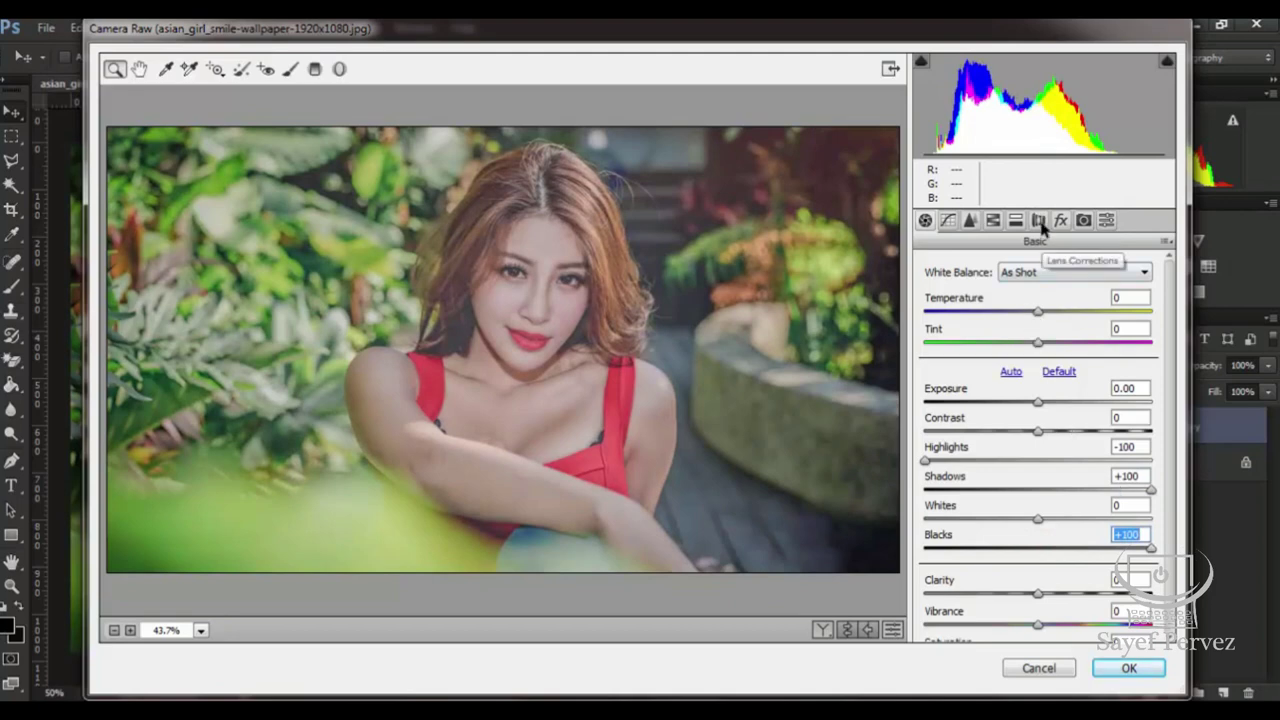
# Under Lens Corrections > Manual, set Lens Vignetting Amount to -100 and Midpoint fully left.
pyautogui.click(1039, 220)
pyautogui.click(937, 264)
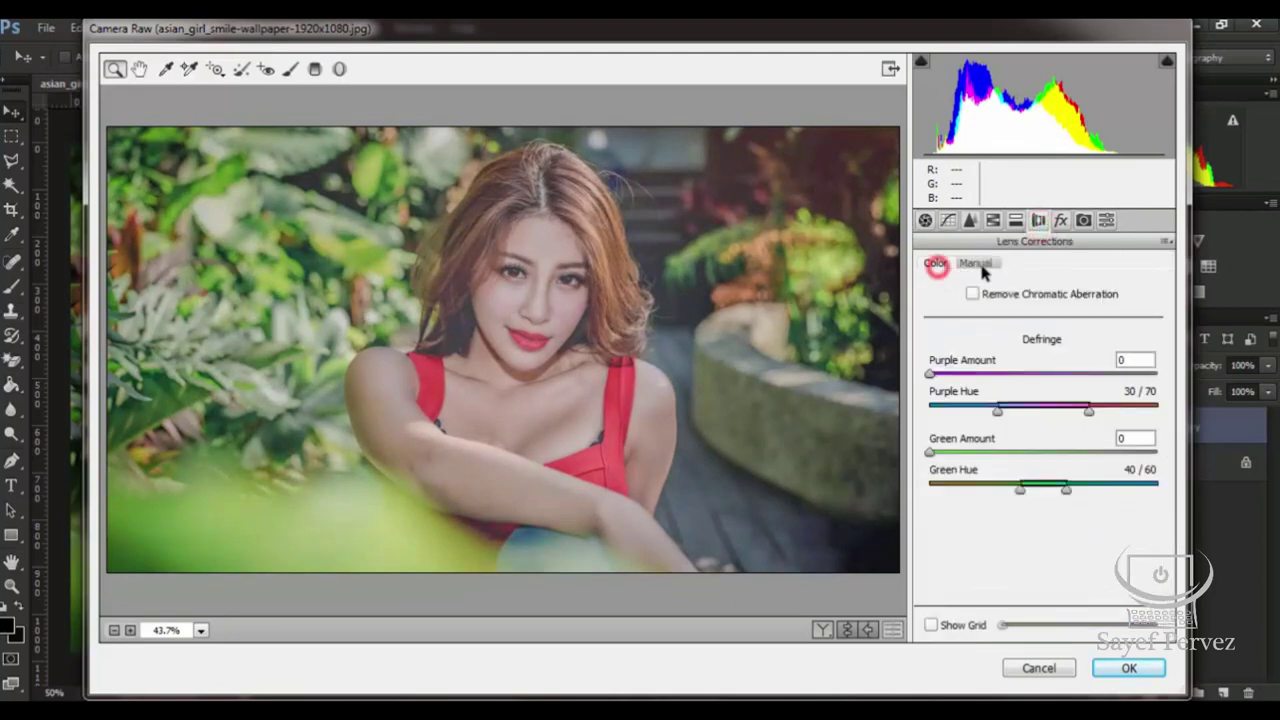
pyautogui.click(976, 263)
pyautogui.scroll(-3, 1045, 400)
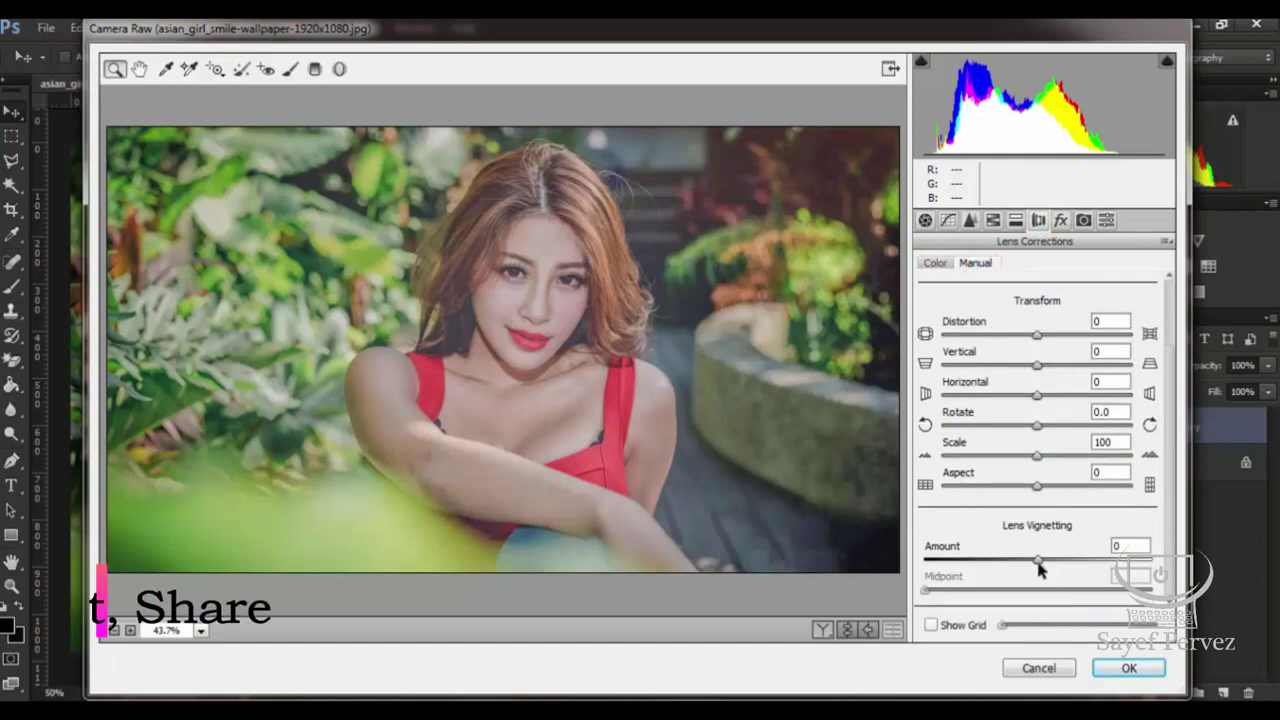
pyautogui.moveTo(1038, 563); pyautogui.dragTo(908, 568)
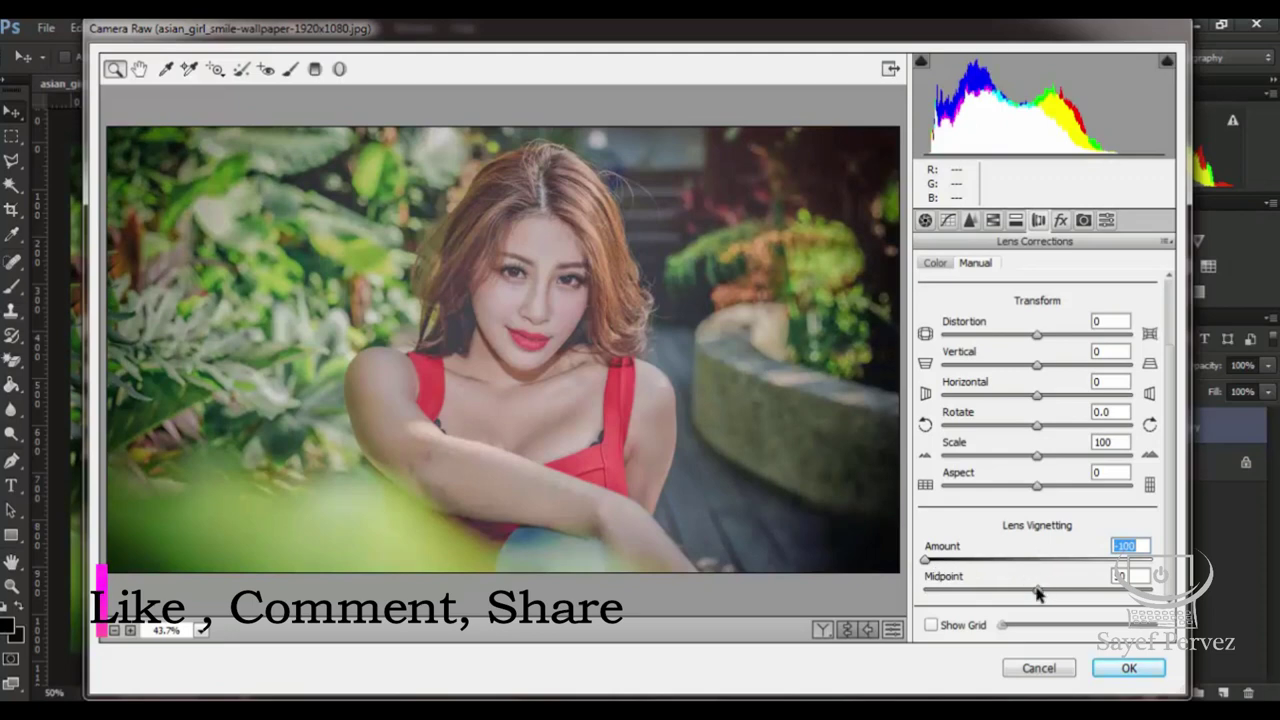
pyautogui.moveTo(1044, 586); pyautogui.dragTo(869, 609)
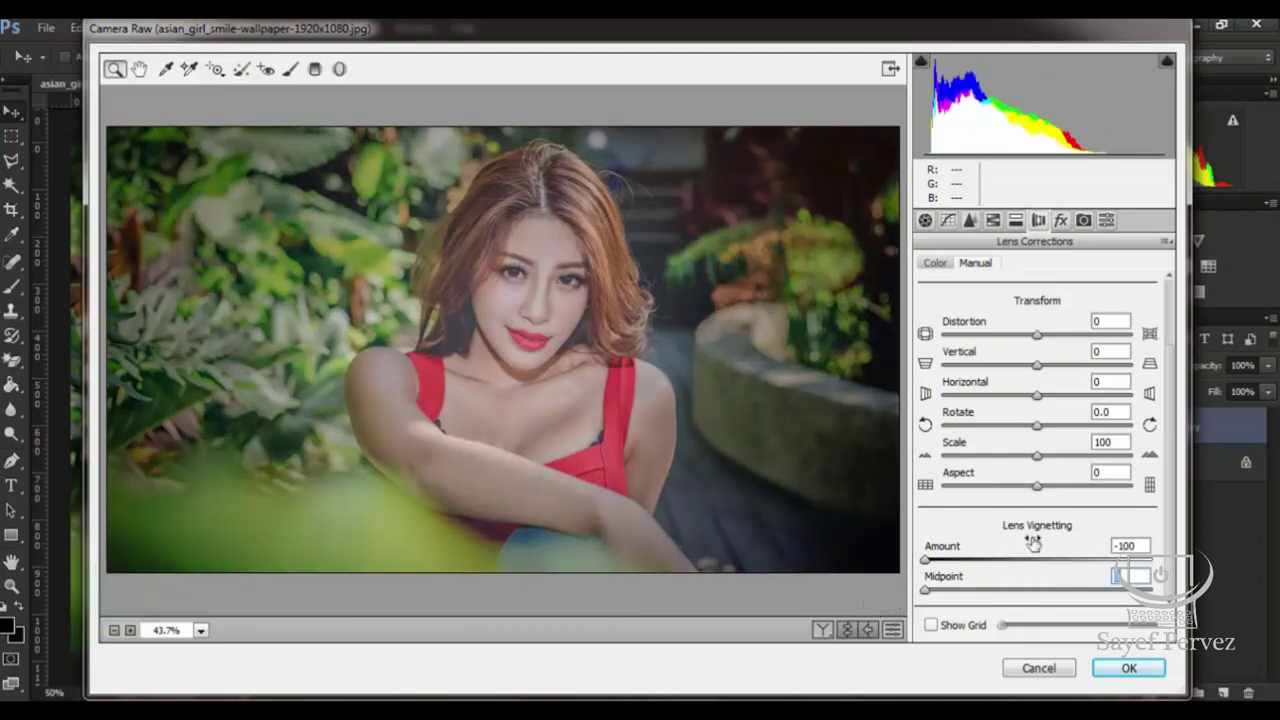
# Add a midpoint to the Point tone curve and lift the black endpoint to output 27.
pyautogui.click(947, 220)
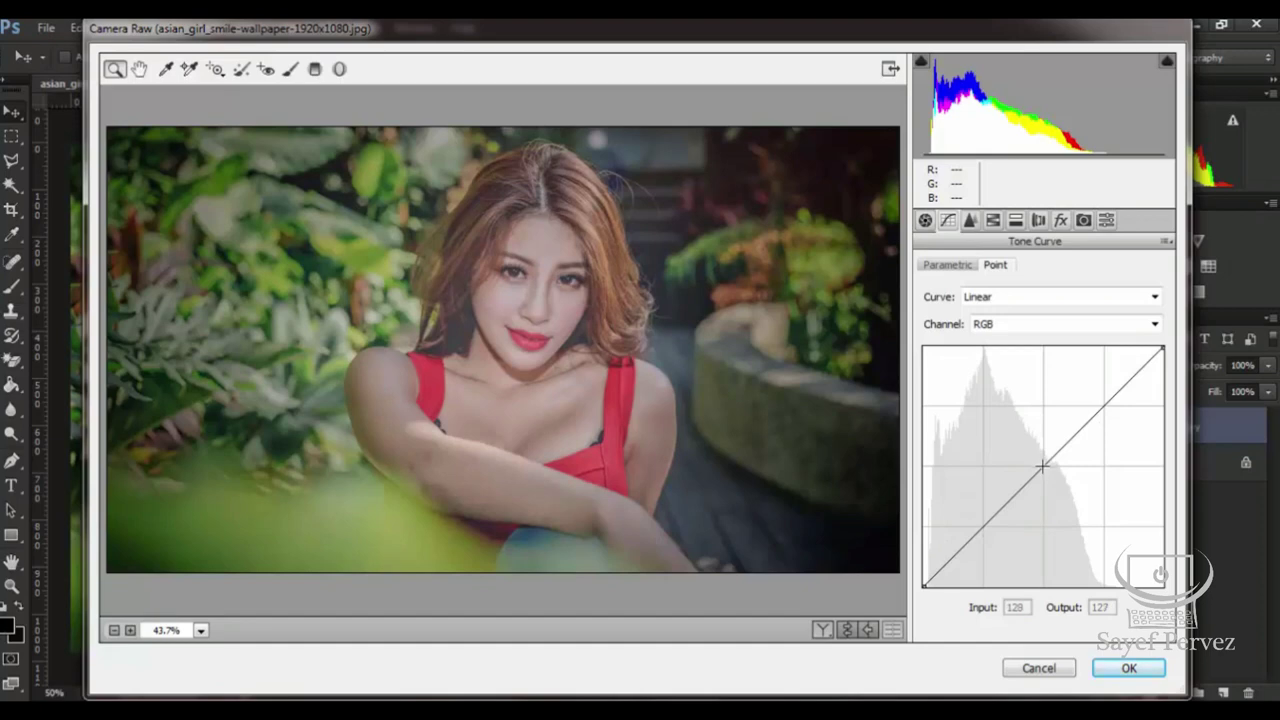
pyautogui.click(1042, 465)
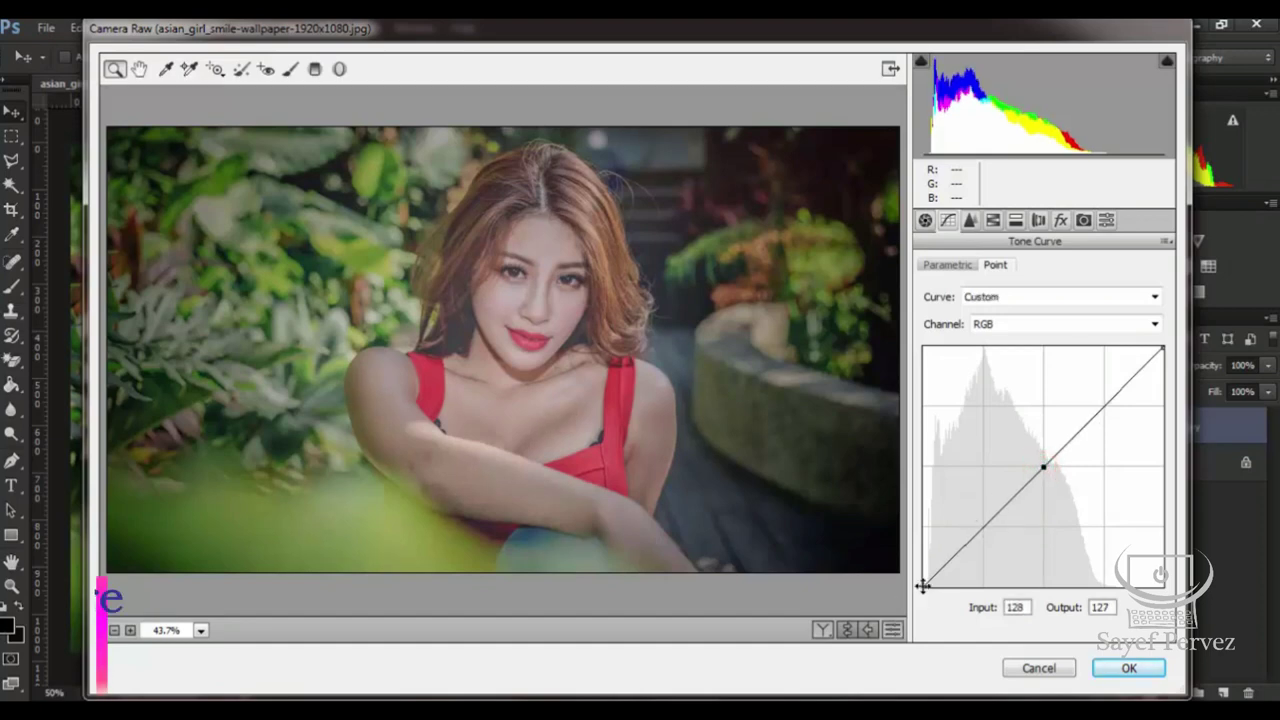
pyautogui.moveTo(922, 587)
pyautogui.mouseDown()
pyautogui.moveTo(916, 564)
pyautogui.moveTo(967, 547)
pyautogui.moveTo(956, 547)
pyautogui.mouseUp()
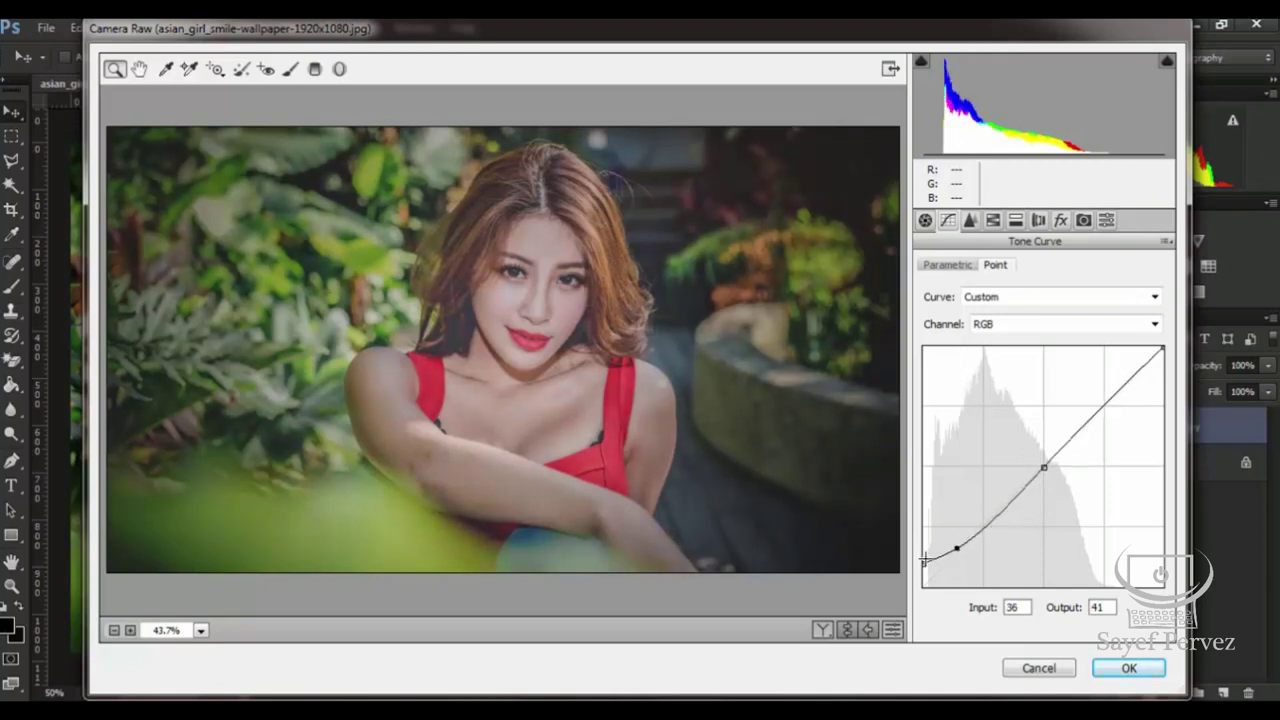
pyautogui.moveTo(925, 562); pyautogui.dragTo(922, 561)
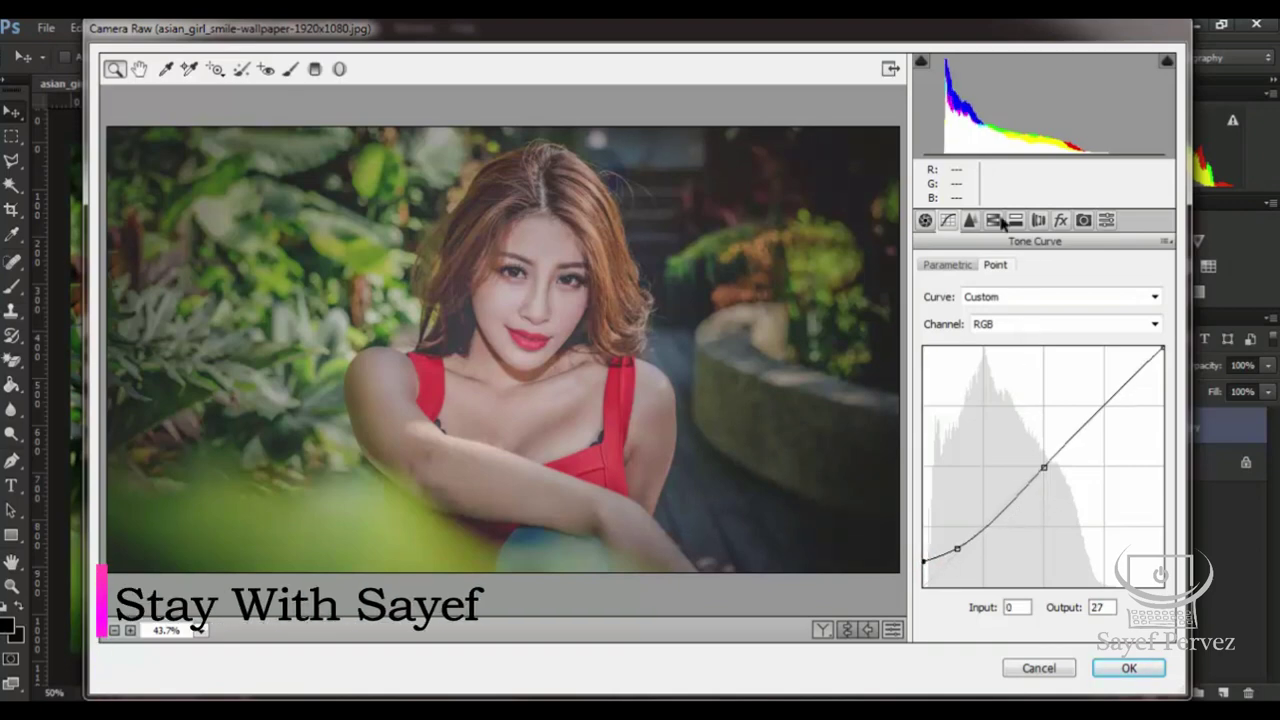
# Show the HSL Hue sliders and shift the Blues hue to -50.
pyautogui.click(995, 220)
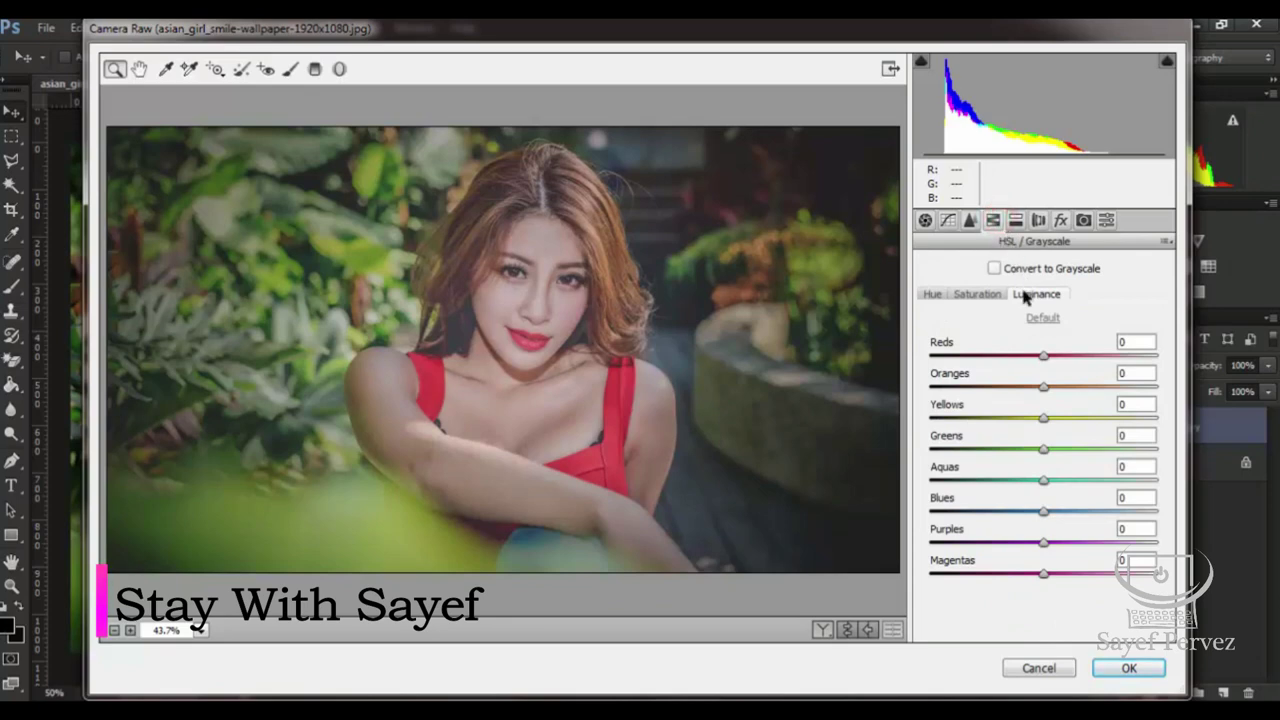
pyautogui.click(993, 296)
pyautogui.click(935, 296)
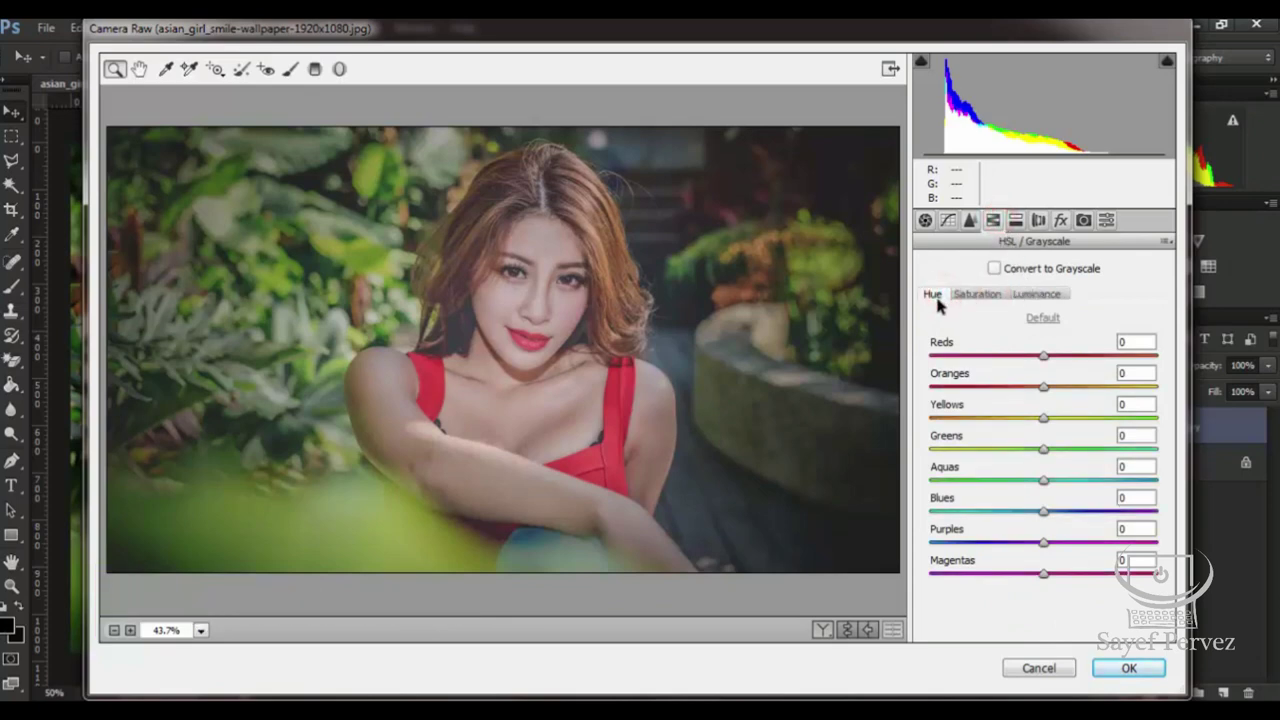
pyautogui.click(975, 295)
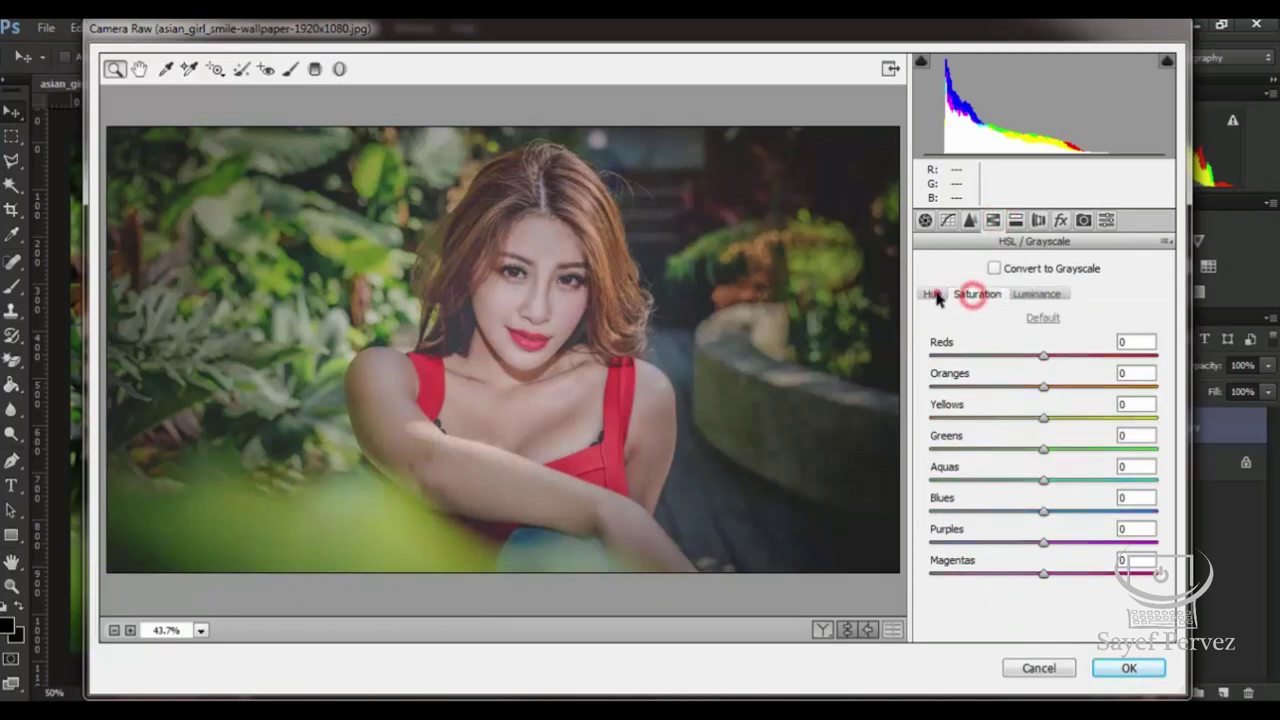
pyautogui.click(932, 294)
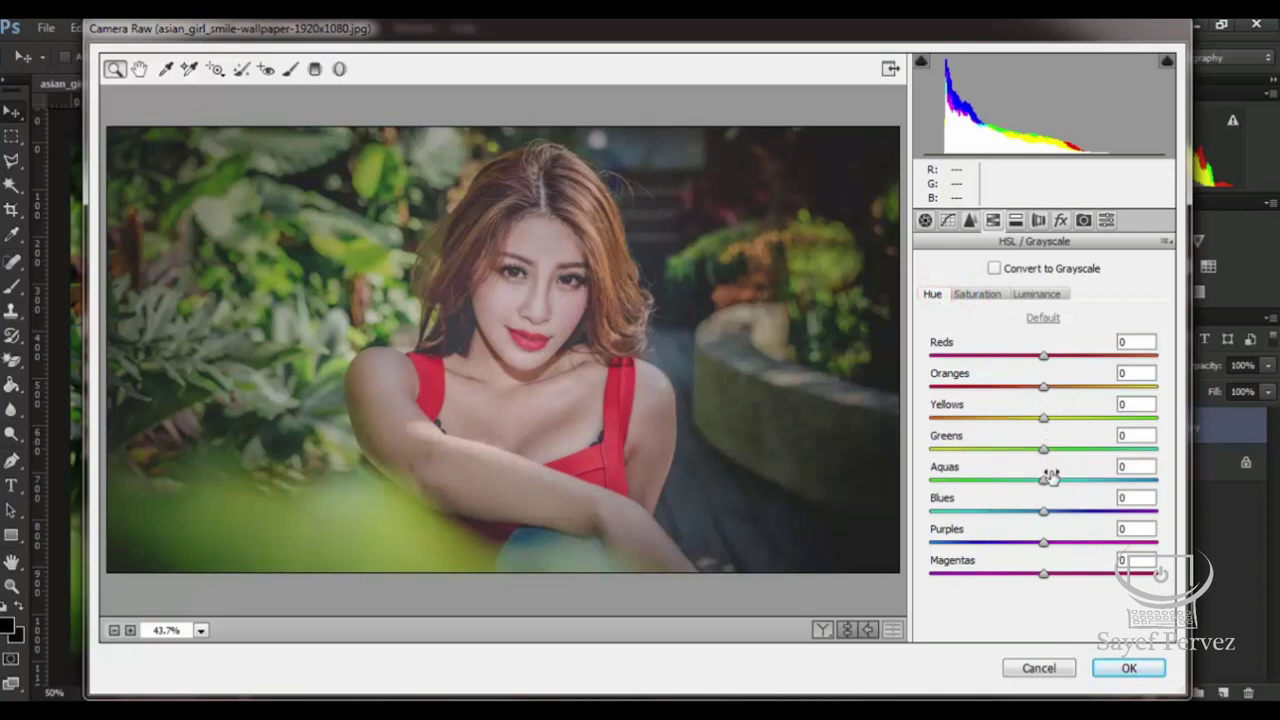
pyautogui.moveTo(1045, 512); pyautogui.dragTo(1006, 512)
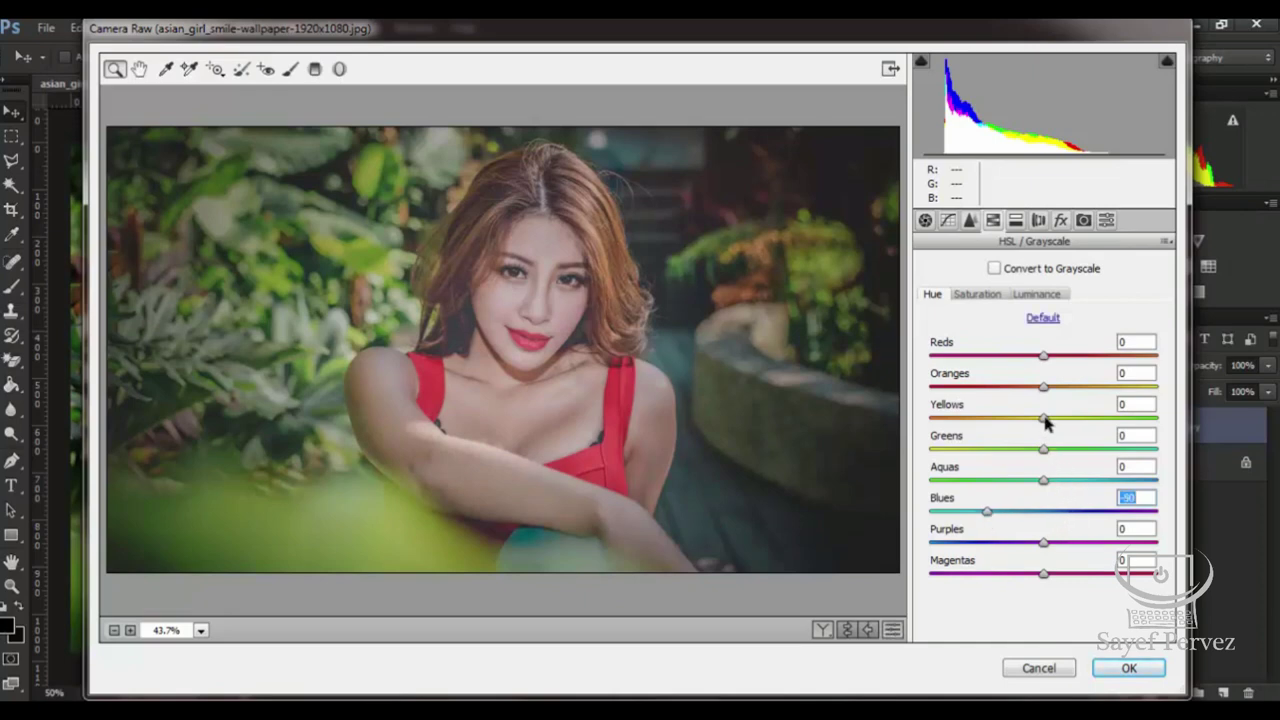
# Shift the Yellows hue to -51, Greens to -52 and Aquas to -100.
pyautogui.moveTo(1044, 418)
pyautogui.mouseDown()
pyautogui.moveTo(966, 420)
pyautogui.moveTo(1035, 437)
pyautogui.moveTo(973, 444)
pyautogui.moveTo(991, 450)
pyautogui.mouseUp()
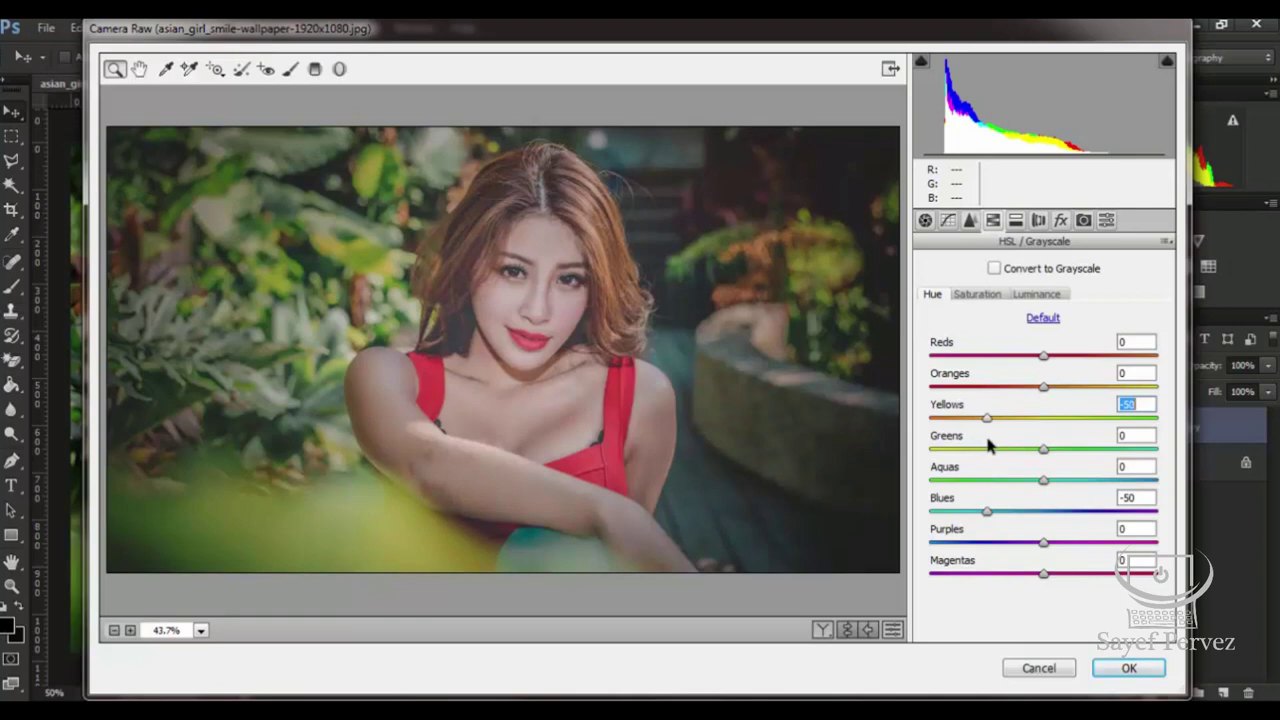
pyautogui.press('Down')
pyautogui.moveTo(1044, 455); pyautogui.dragTo(985, 455)
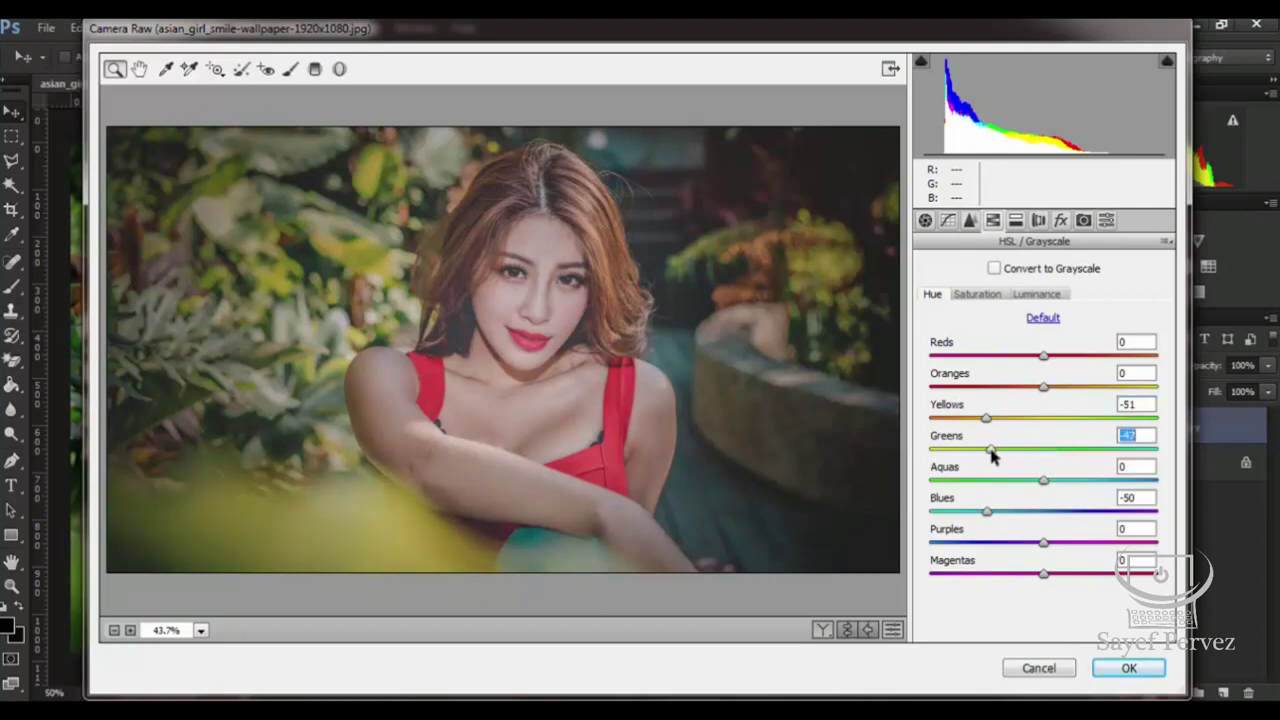
pyautogui.moveTo(975, 455); pyautogui.dragTo(1000, 458)
pyautogui.moveTo(1000, 457)
pyautogui.mouseDown()
pyautogui.moveTo(920, 457)
pyautogui.moveTo(993, 452)
pyautogui.mouseUp()
pyautogui.moveTo(1043, 483); pyautogui.dragTo(910, 490)
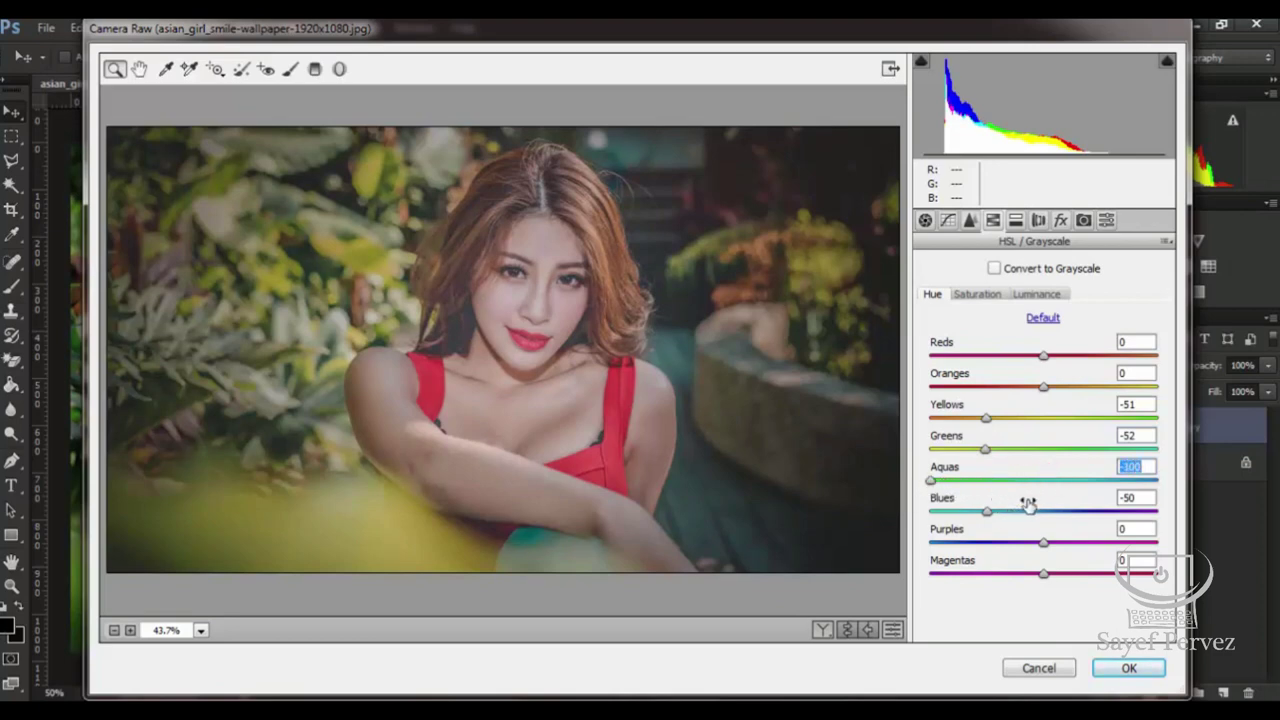
# Raise the Oranges luminance to +45 in the HSL Luminance sliders.
pyautogui.click(1045, 297)
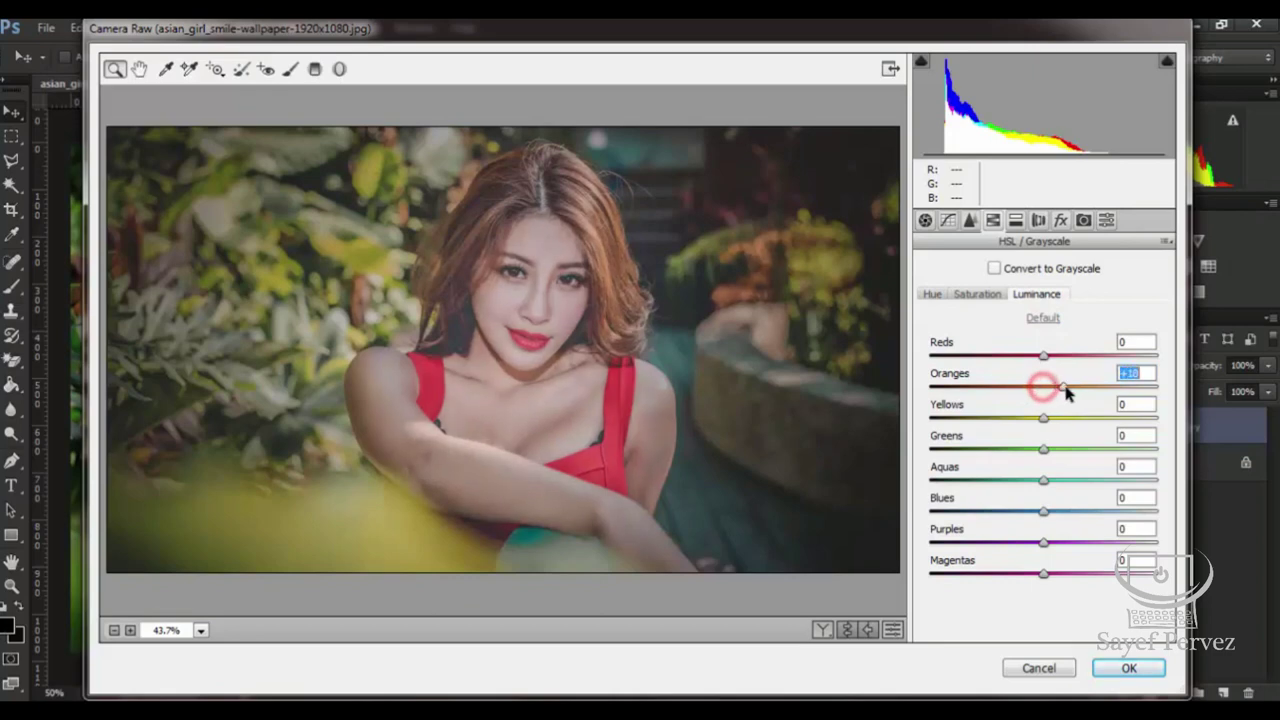
pyautogui.moveTo(1045, 390); pyautogui.dragTo(1095, 396)
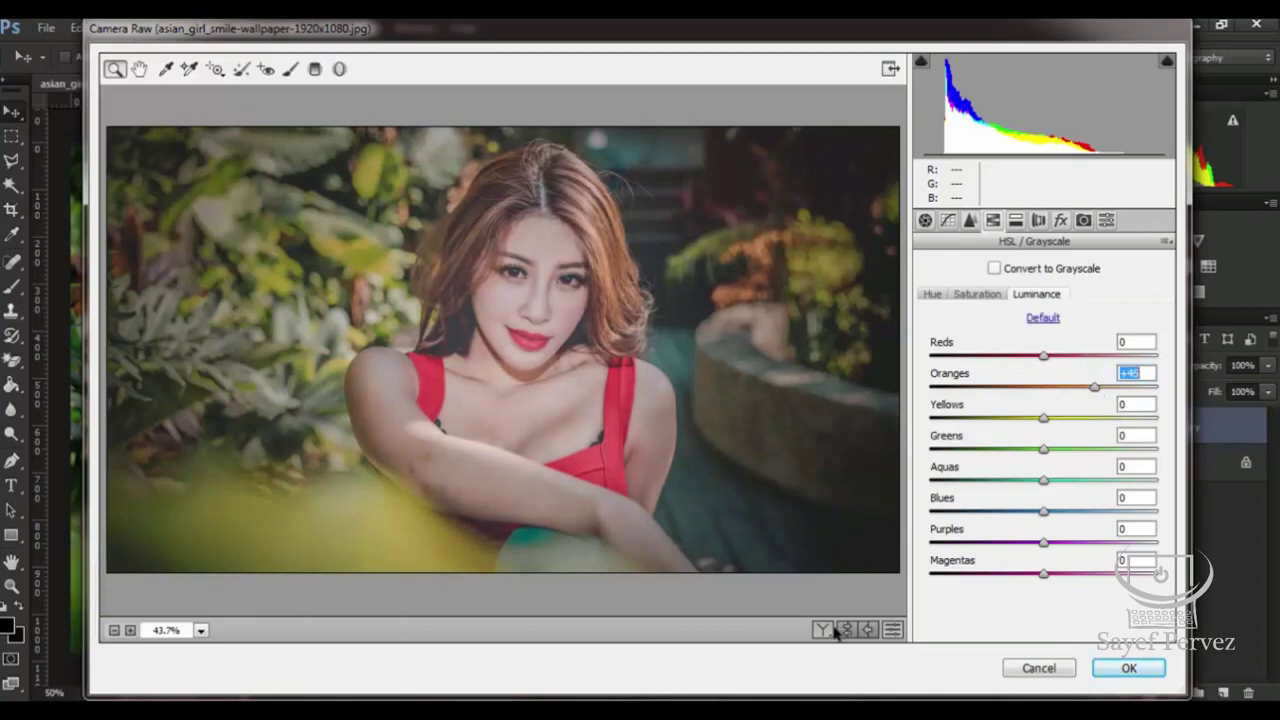
# Lift the tone curve black point to output 39, check Before/After, and apply Camera Raw.
pyautogui.click(947, 220)
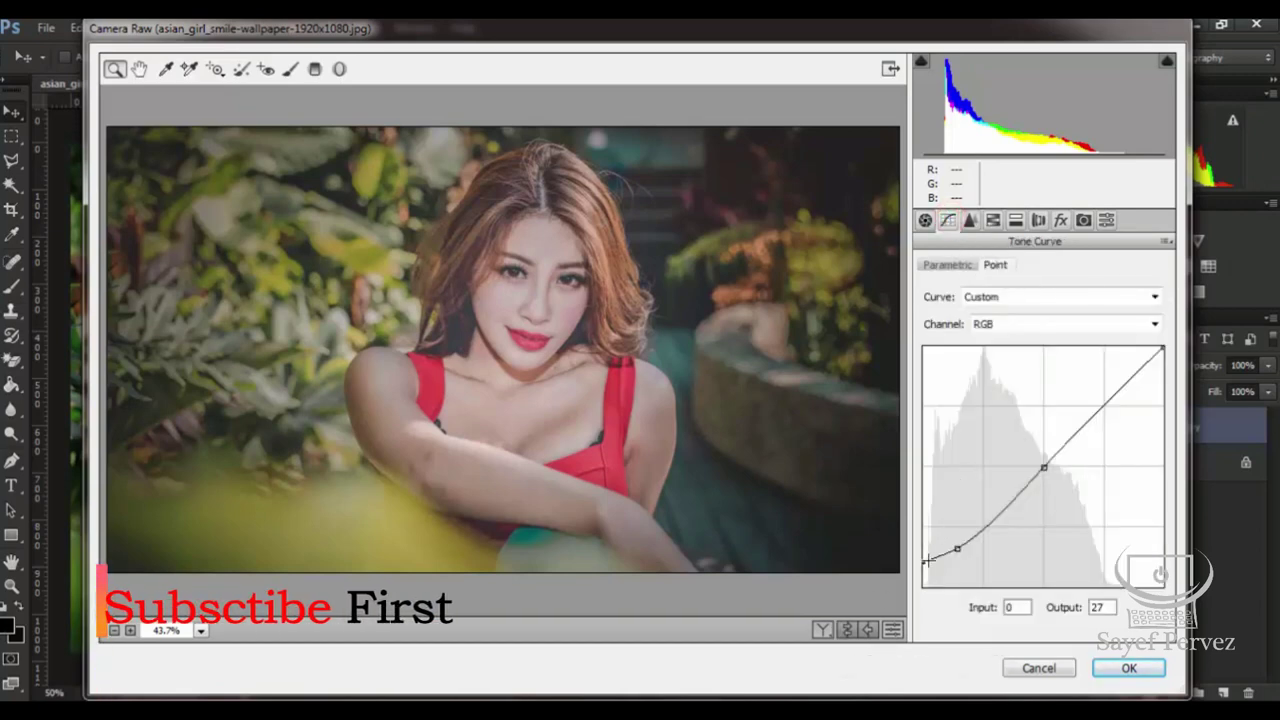
pyautogui.moveTo(925, 561); pyautogui.dragTo(923, 557)
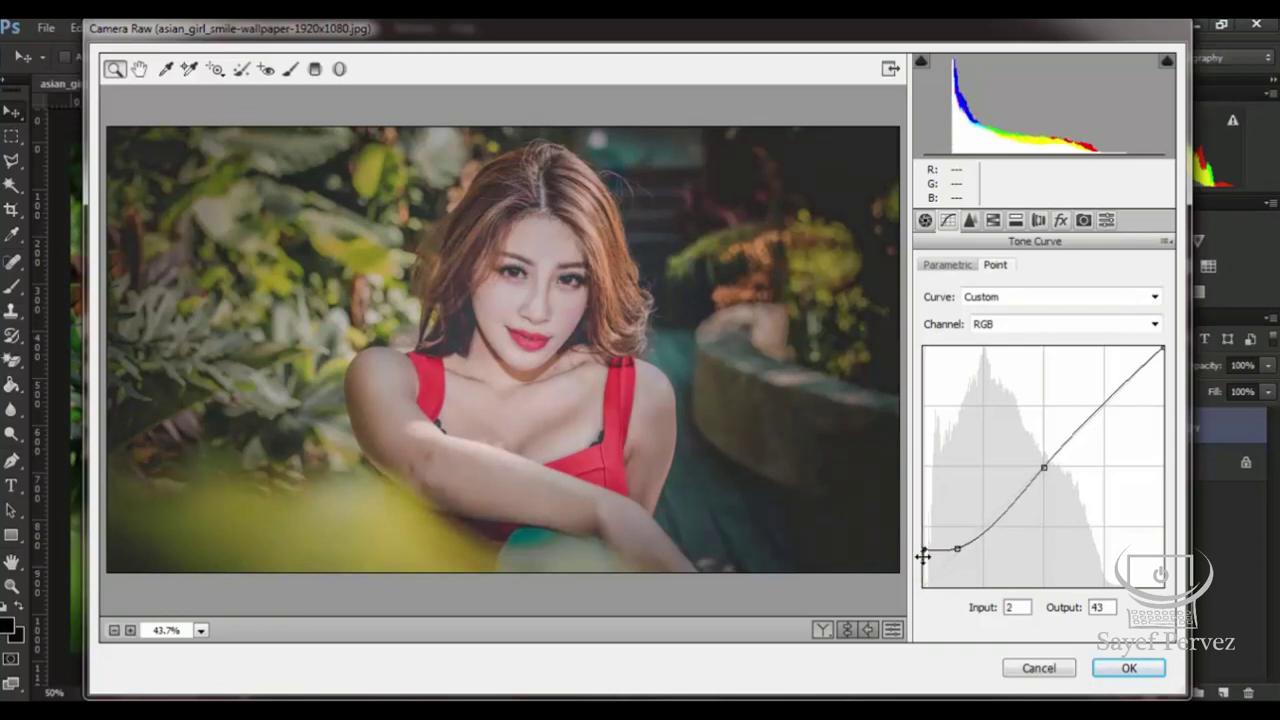
pyautogui.moveTo(923, 556); pyautogui.dragTo(922, 550)
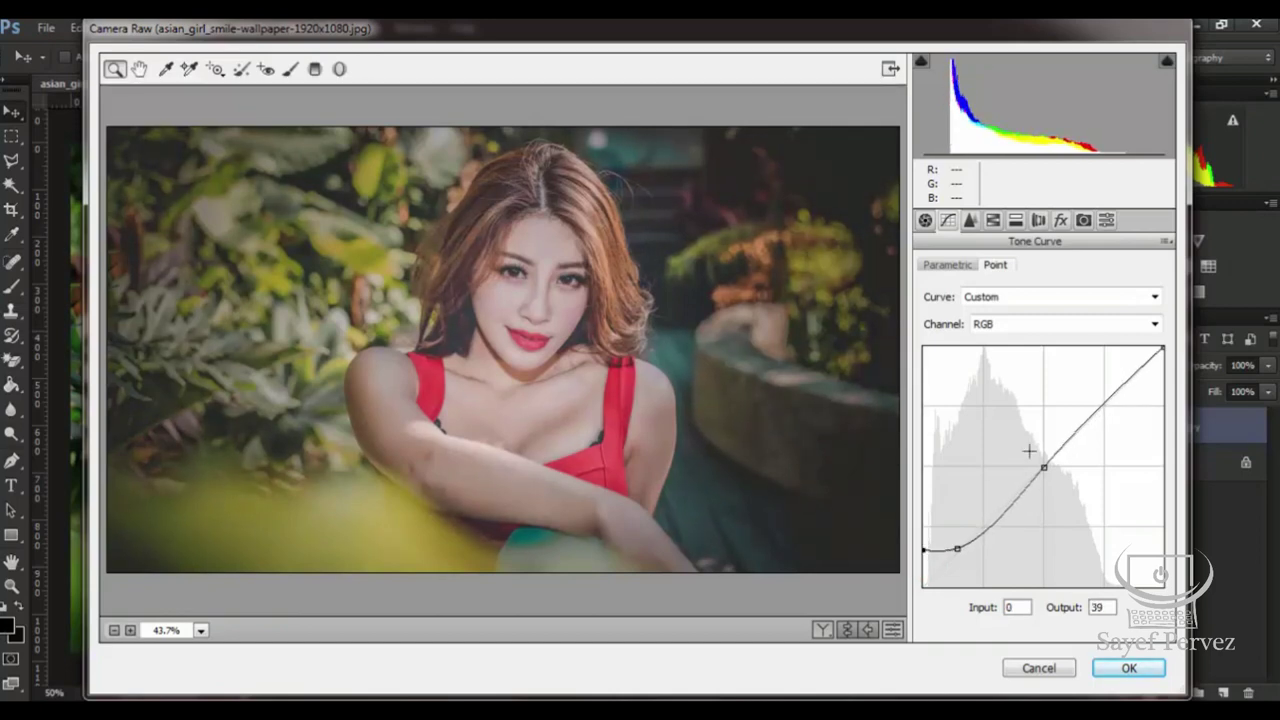
pyautogui.click(822, 630)
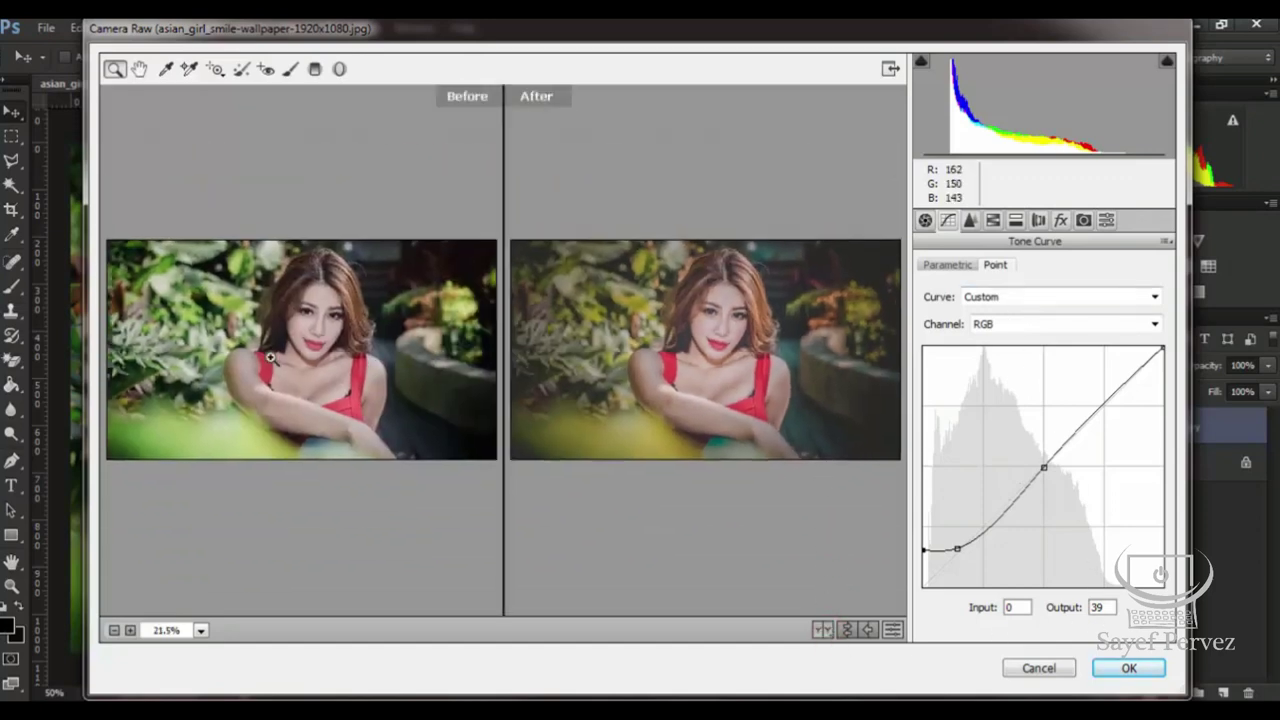
pyautogui.click(1138, 669)
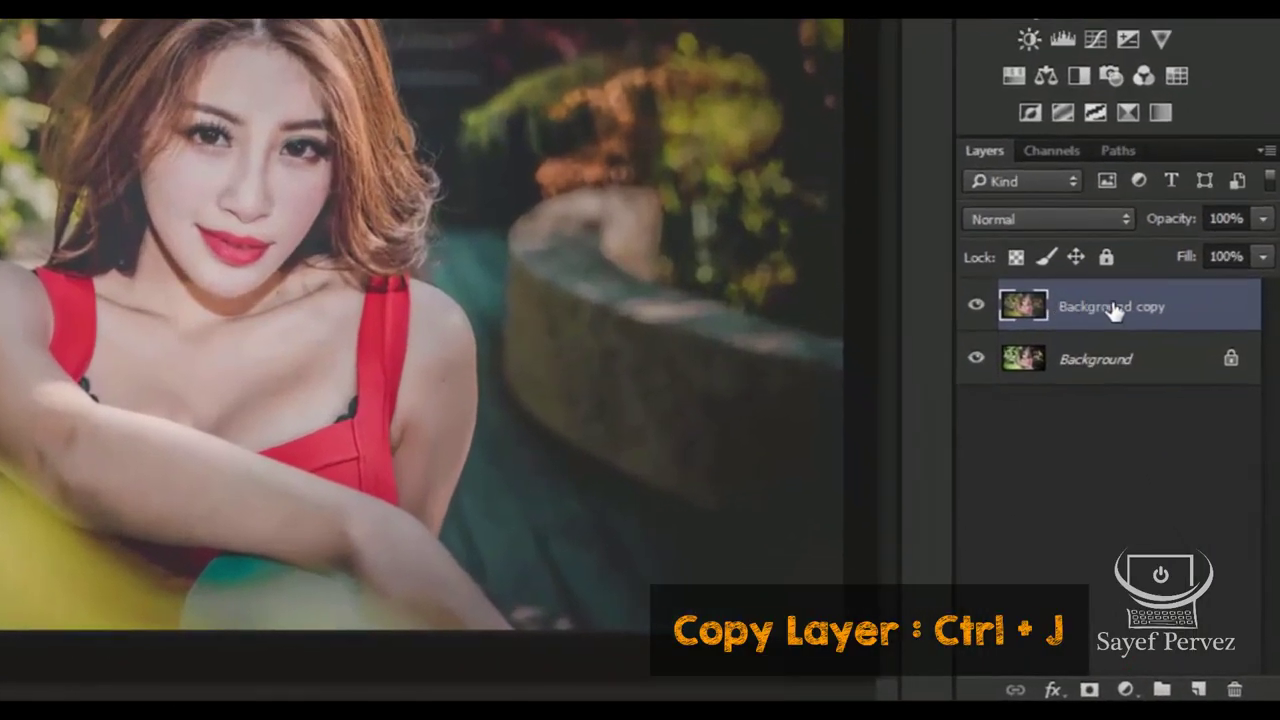
# Duplicate the graded Background copy layer as Background copy 2.
pyautogui.moveTo(1163, 423); pyautogui.dragTo(1173, 467)
pyautogui.moveTo(1128, 368); pyautogui.dragTo(1200, 685)
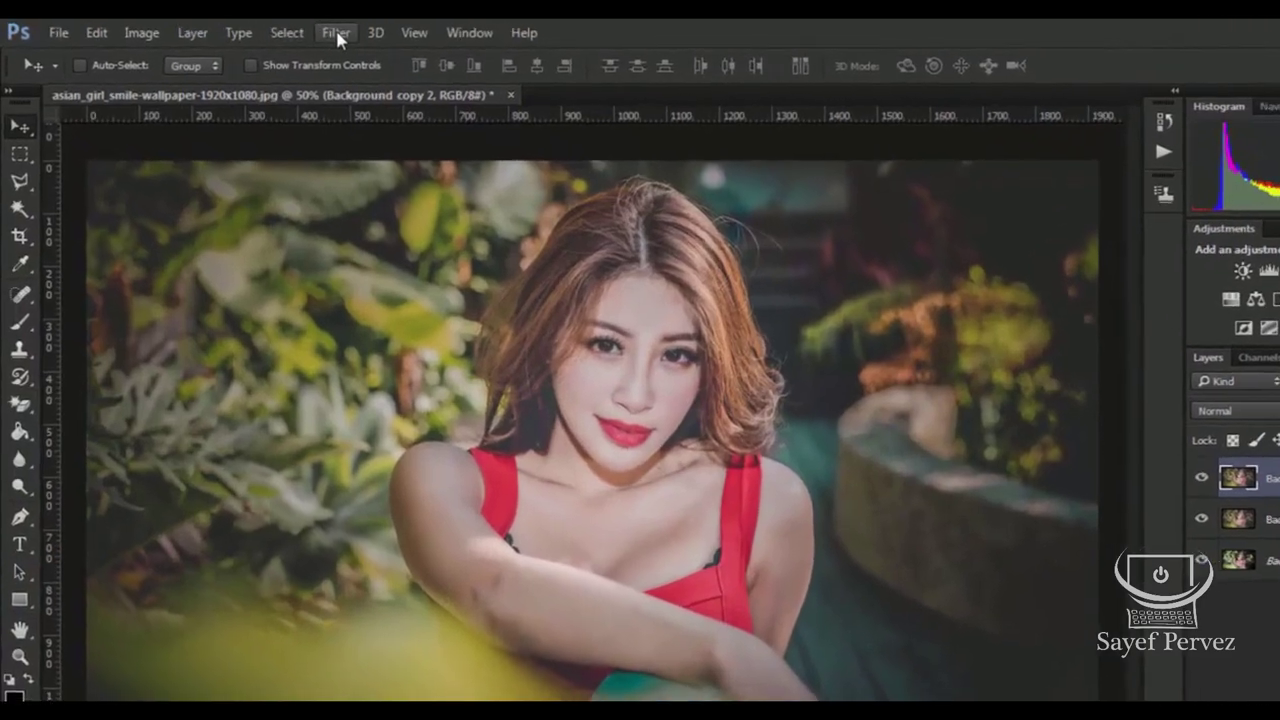
pyautogui.click(299, 31)
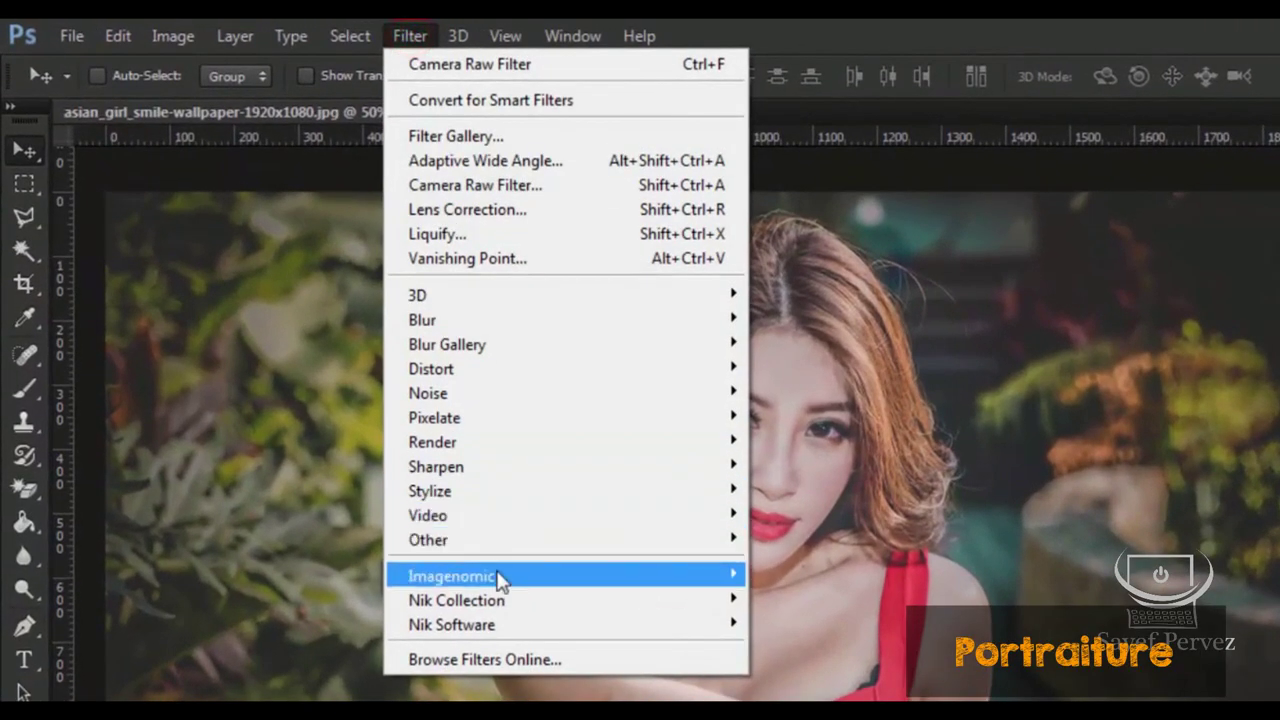
pyautogui.moveTo(406, 520)
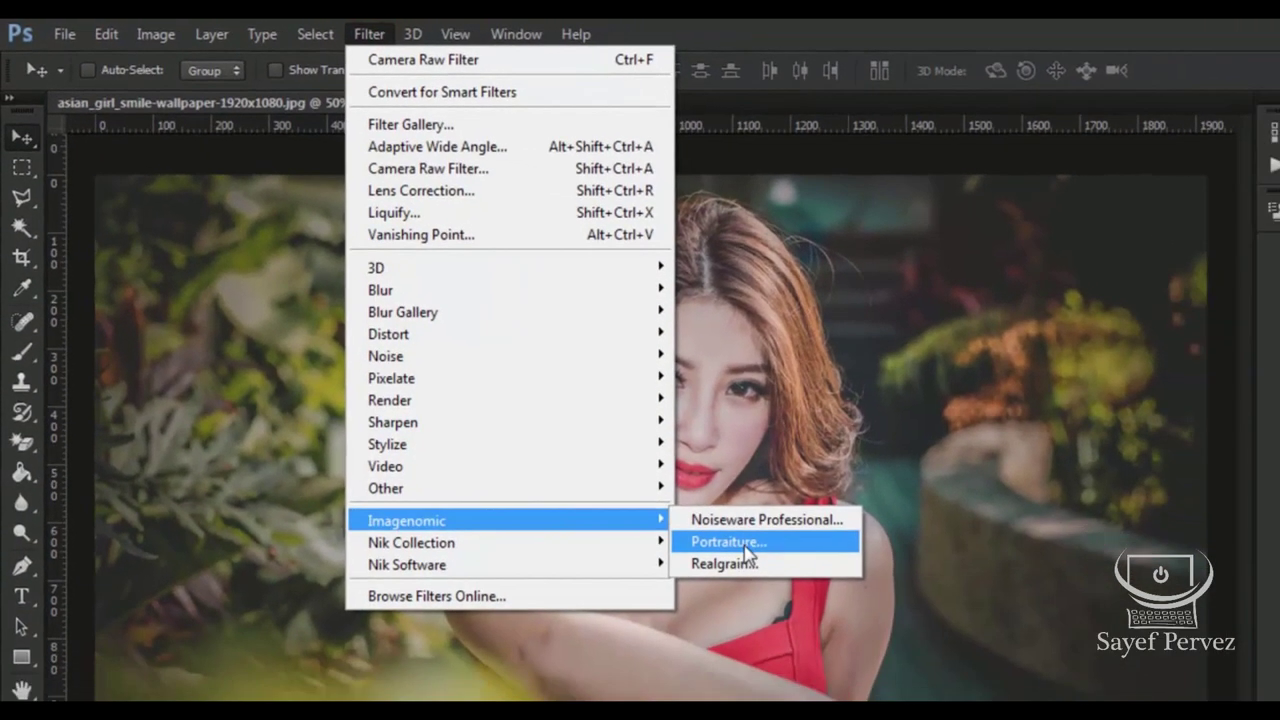
# Open Portraiture, choose the Default preset and switch the Skin Tones Mask off.
pyautogui.click(827, 605)
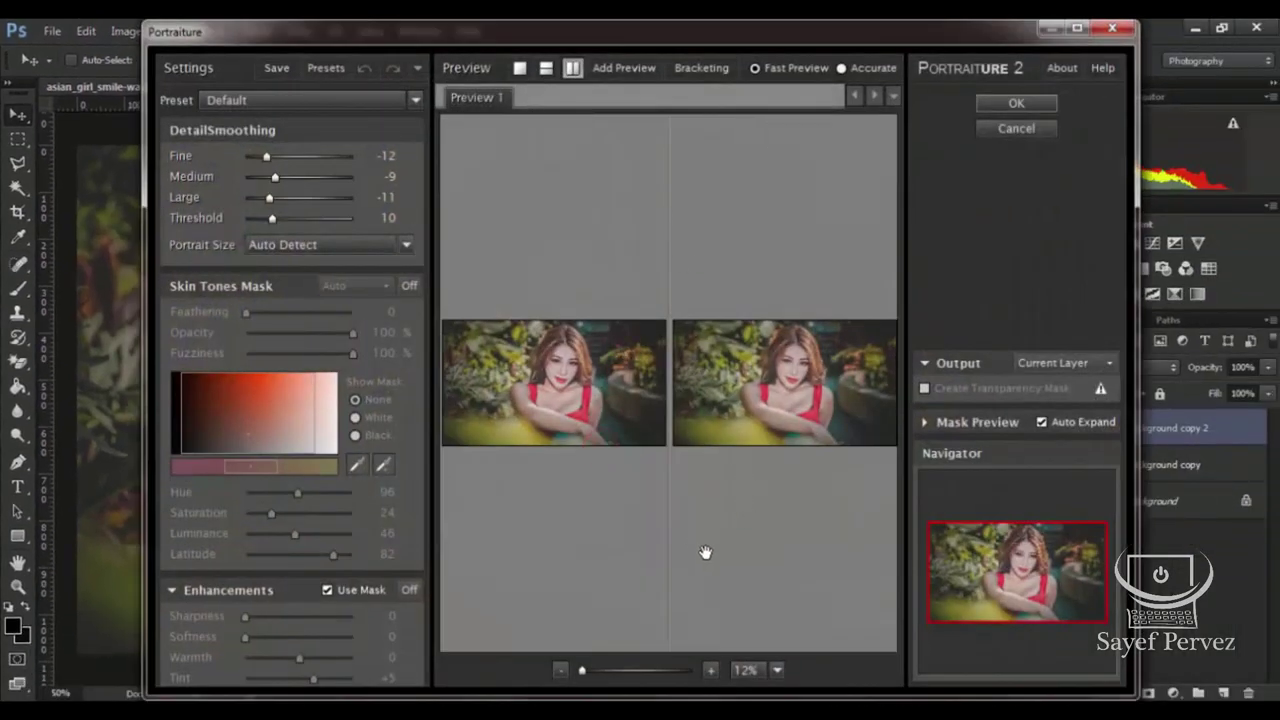
pyautogui.click(520, 68)
pyautogui.moveTo(584, 677); pyautogui.dragTo(624, 676)
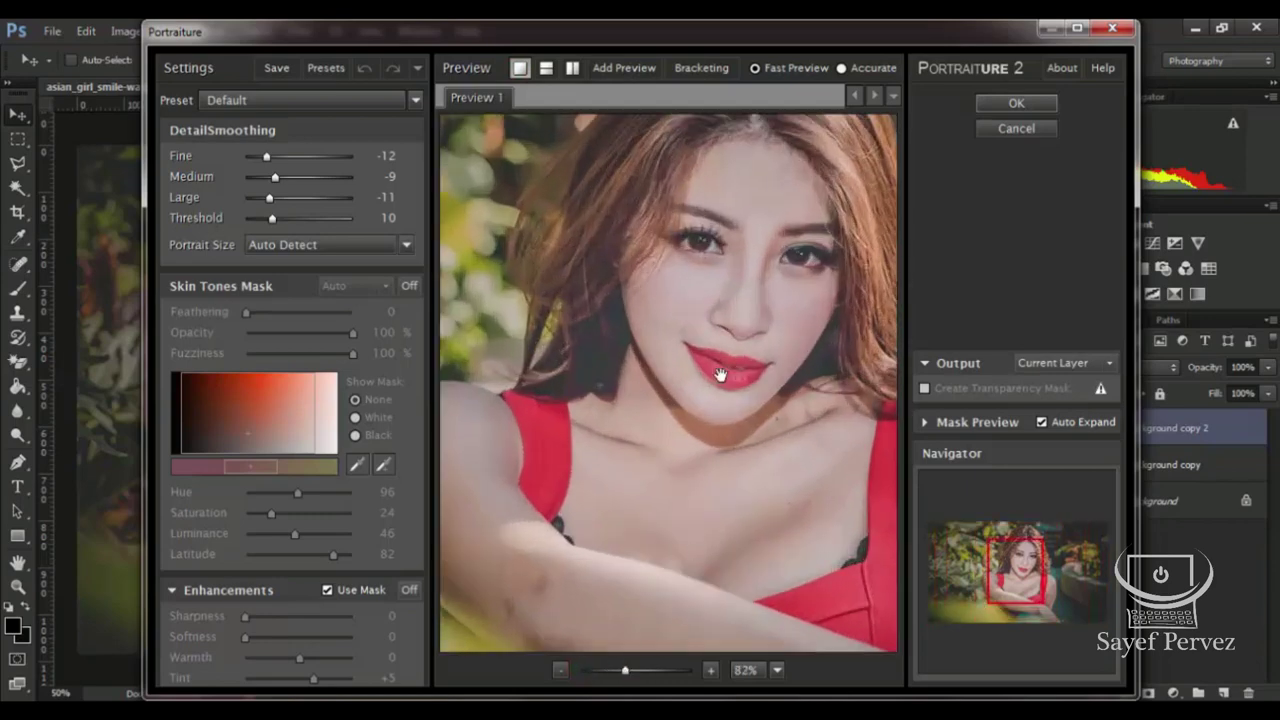
pyautogui.moveTo(720, 375); pyautogui.dragTo(653, 419)
pyautogui.click(340, 100)
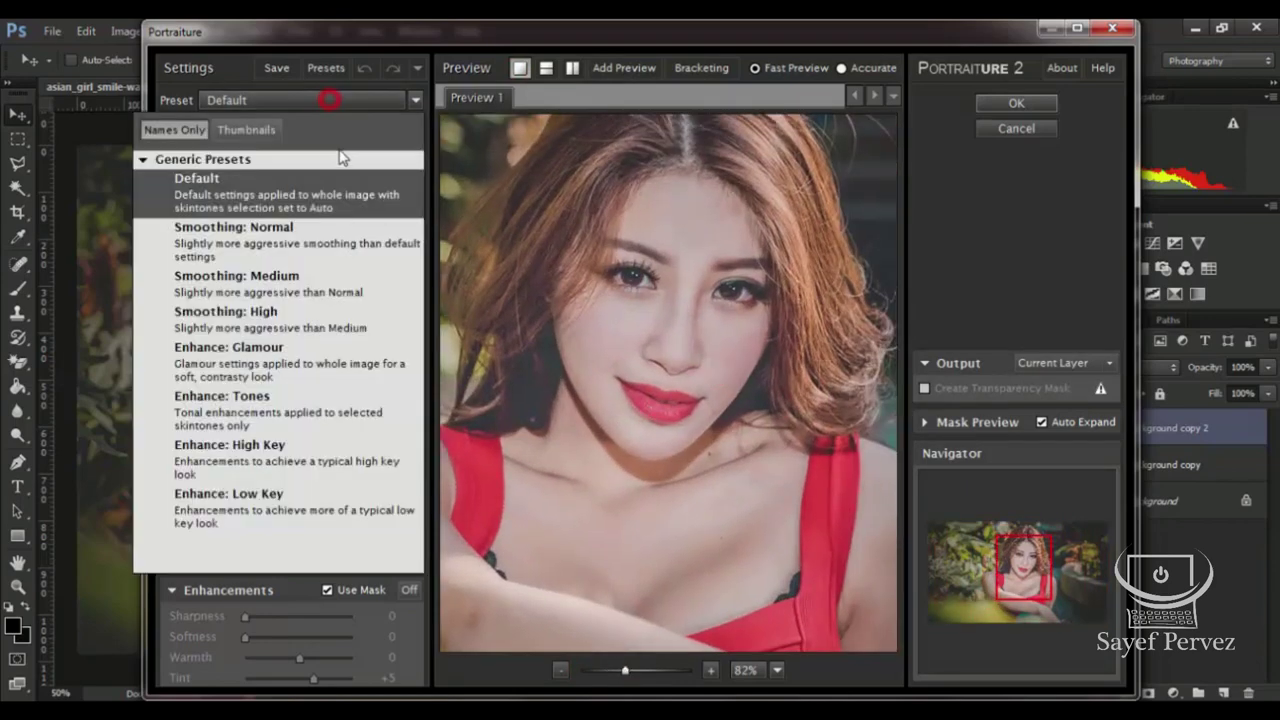
pyautogui.click(297, 200)
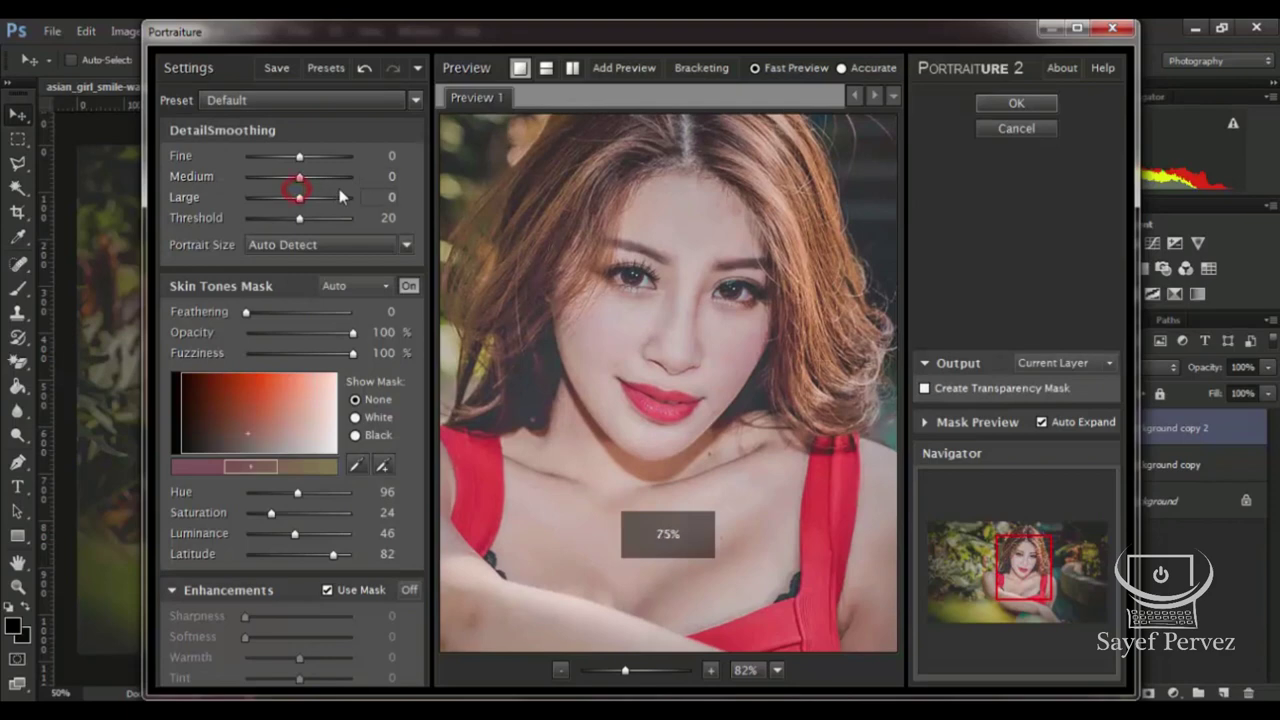
pyautogui.click(413, 288)
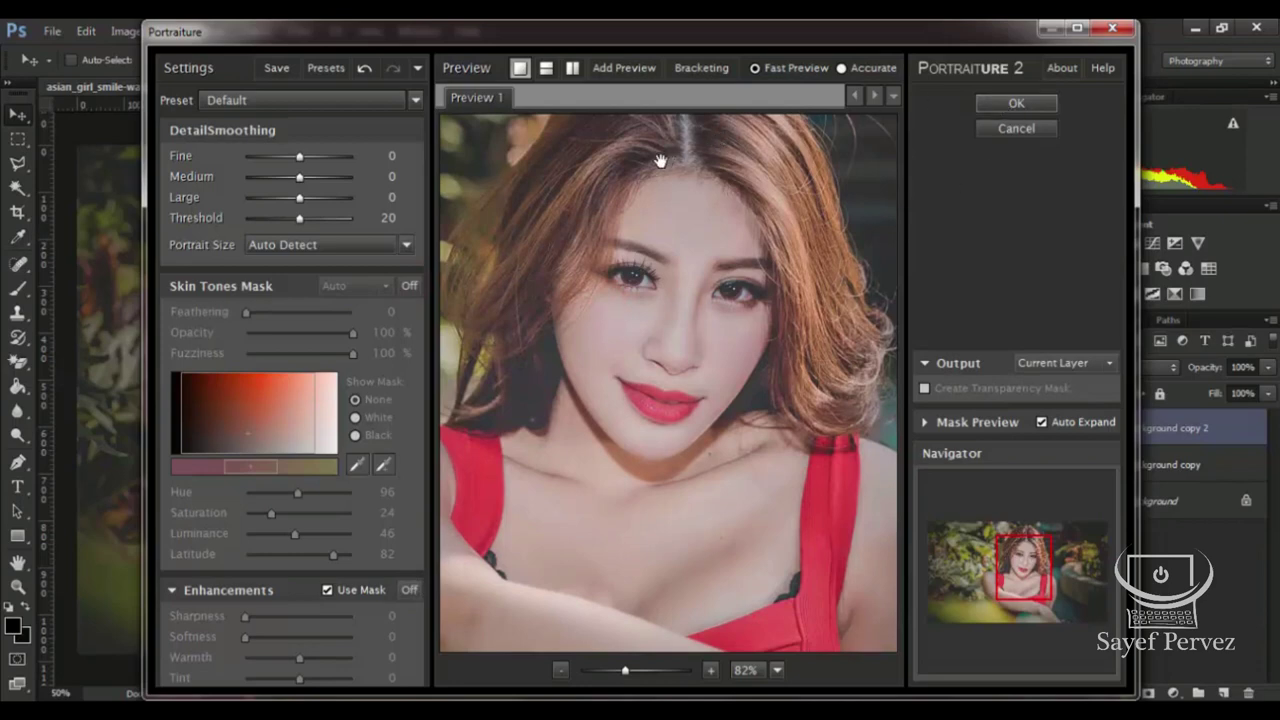
# Compare before and after in split view, framing the face at 56% zoom.
pyautogui.click(572, 67)
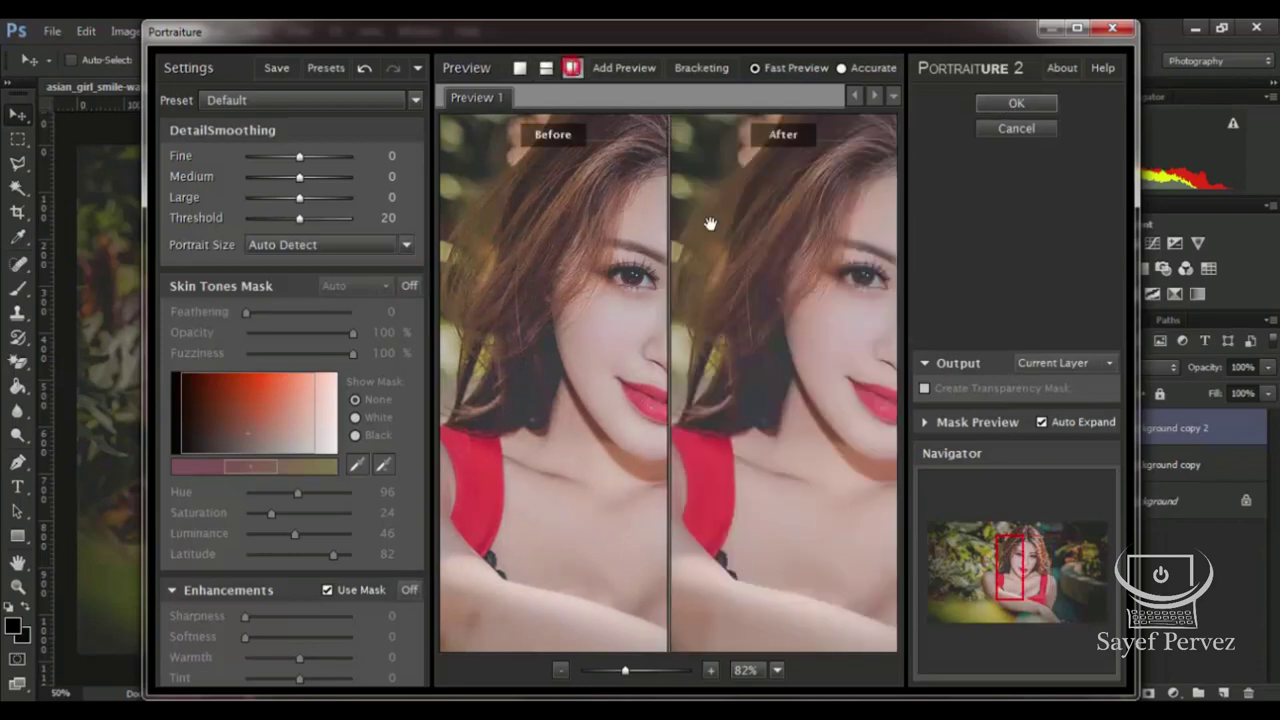
pyautogui.moveTo(646, 263); pyautogui.dragTo(509, 284)
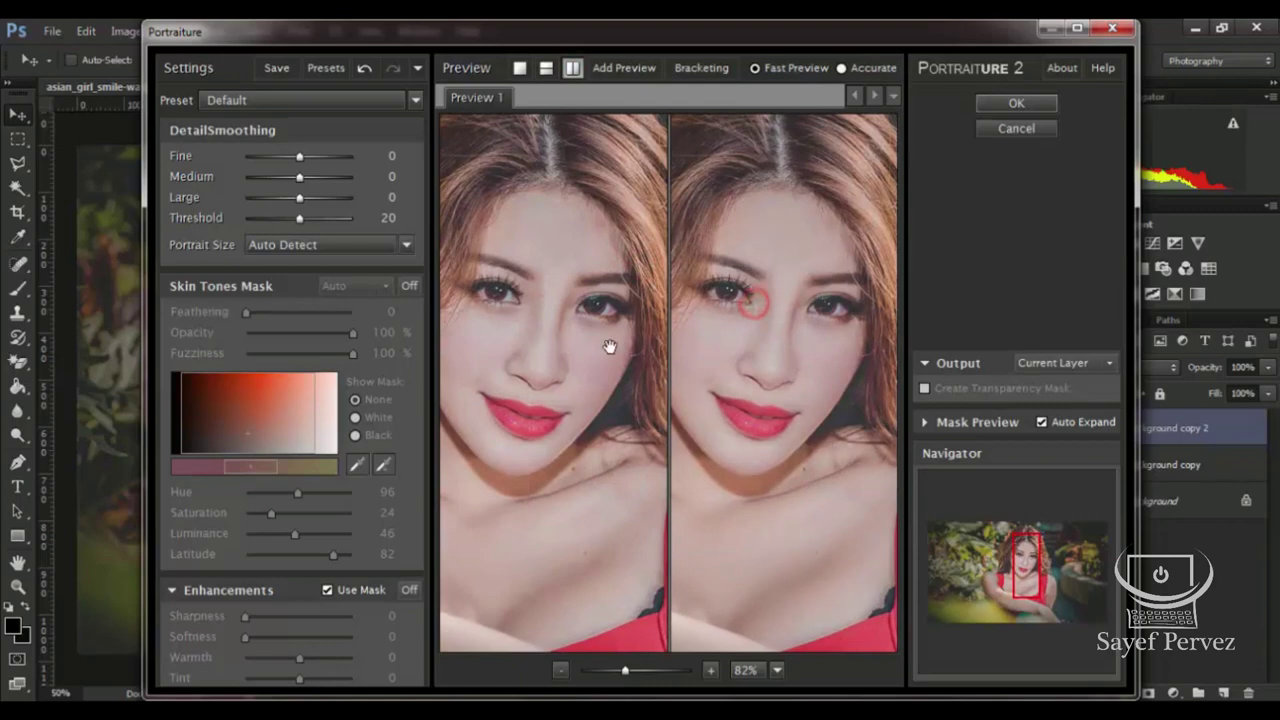
pyautogui.moveTo(820, 229); pyautogui.dragTo(844, 242)
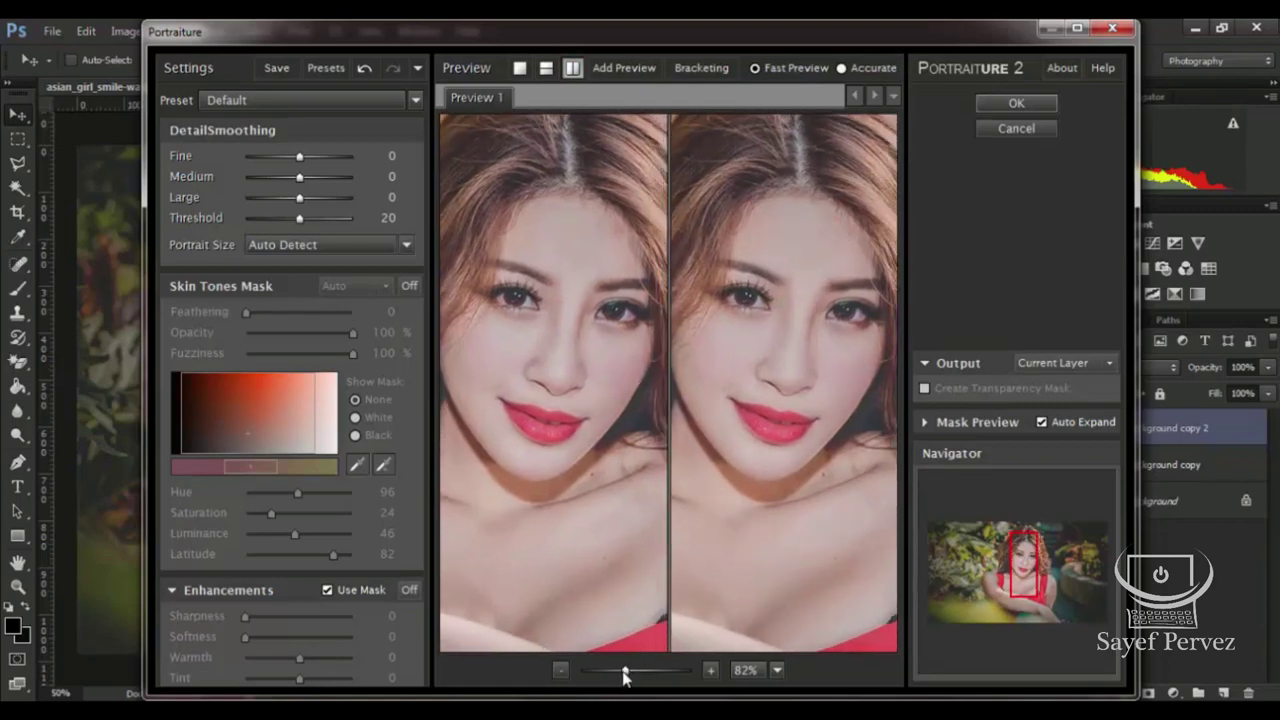
pyautogui.moveTo(622, 673); pyautogui.dragTo(609, 673)
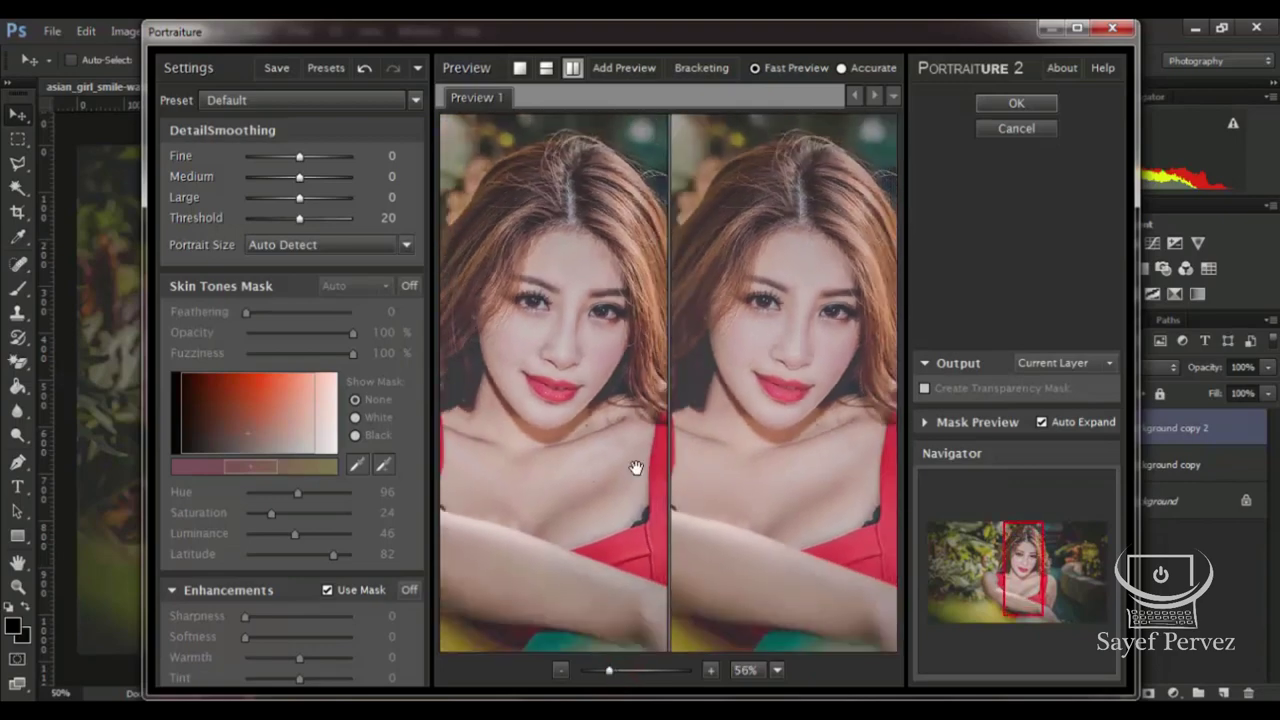
pyautogui.click(626, 449)
pyautogui.click(820, 367)
# Apply Portraiture, toggle Background copy 2 to compare, and duplicate it as Background copy 3.
pyautogui.click(1006, 106)
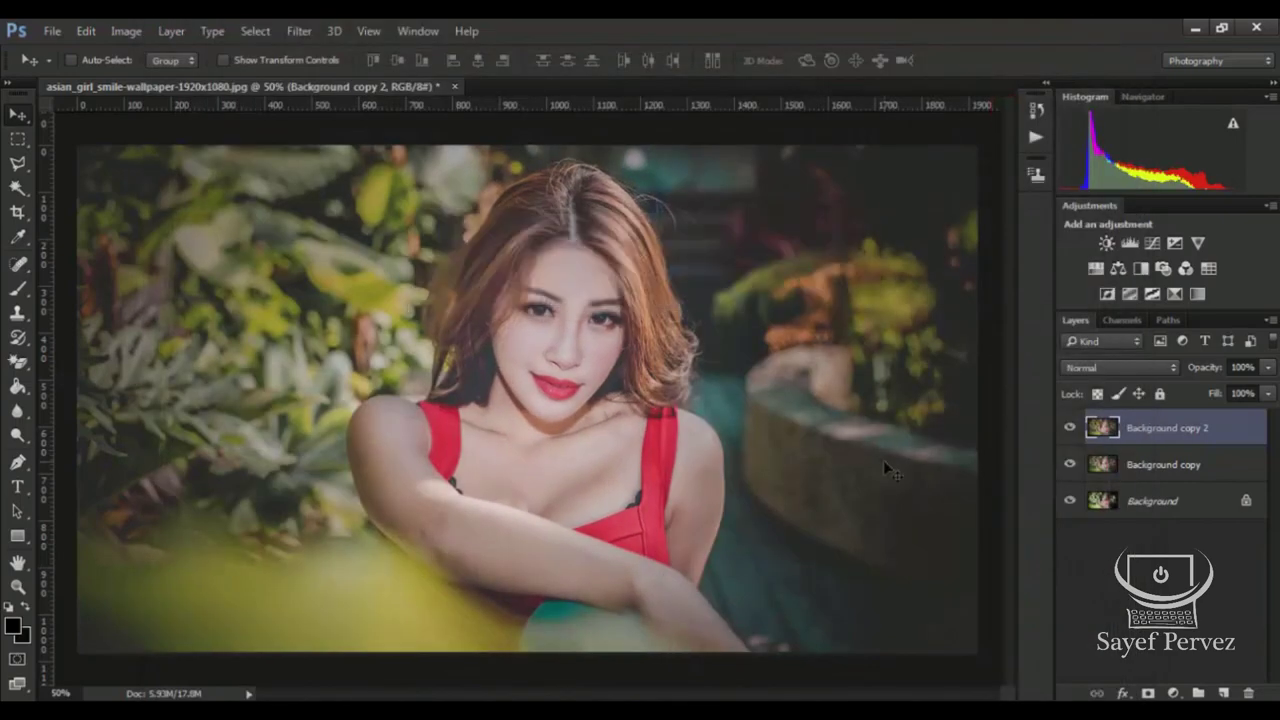
pyautogui.click(1070, 430)
pyautogui.click(1070, 430)
pyautogui.click(1070, 430)
pyautogui.click(1070, 430)
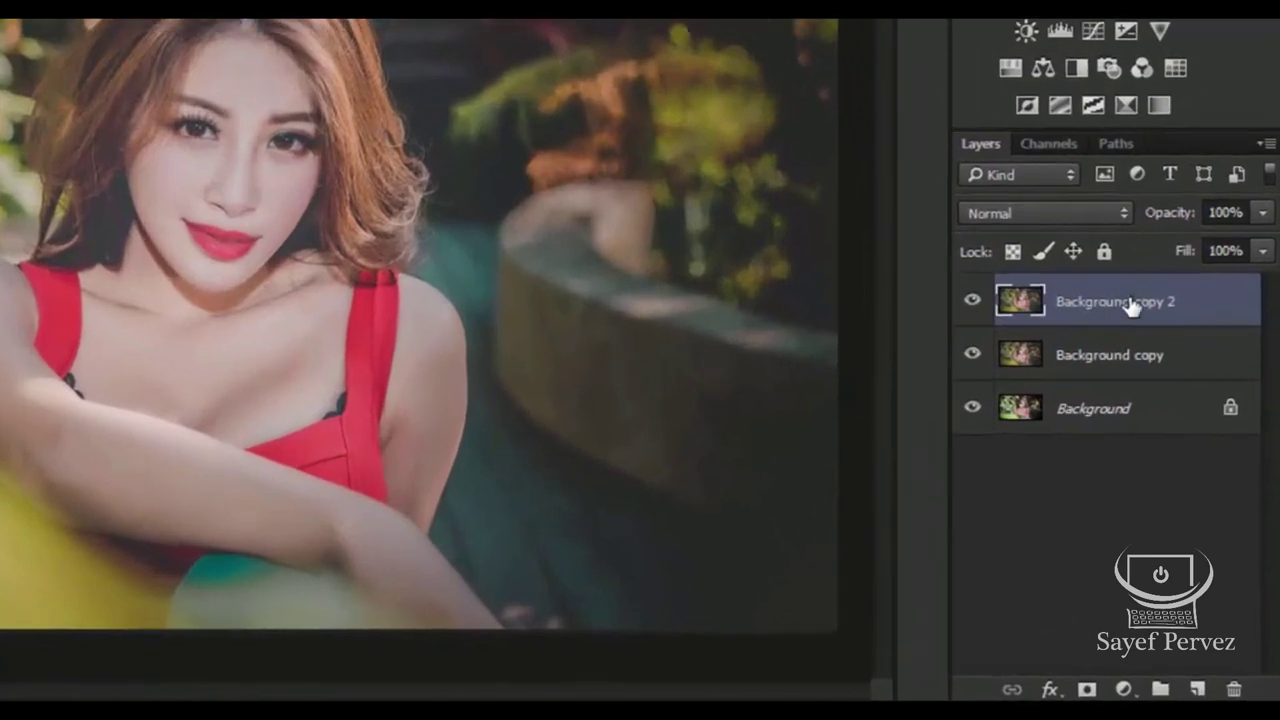
pyautogui.moveTo(1130, 297); pyautogui.dragTo(1197, 688)
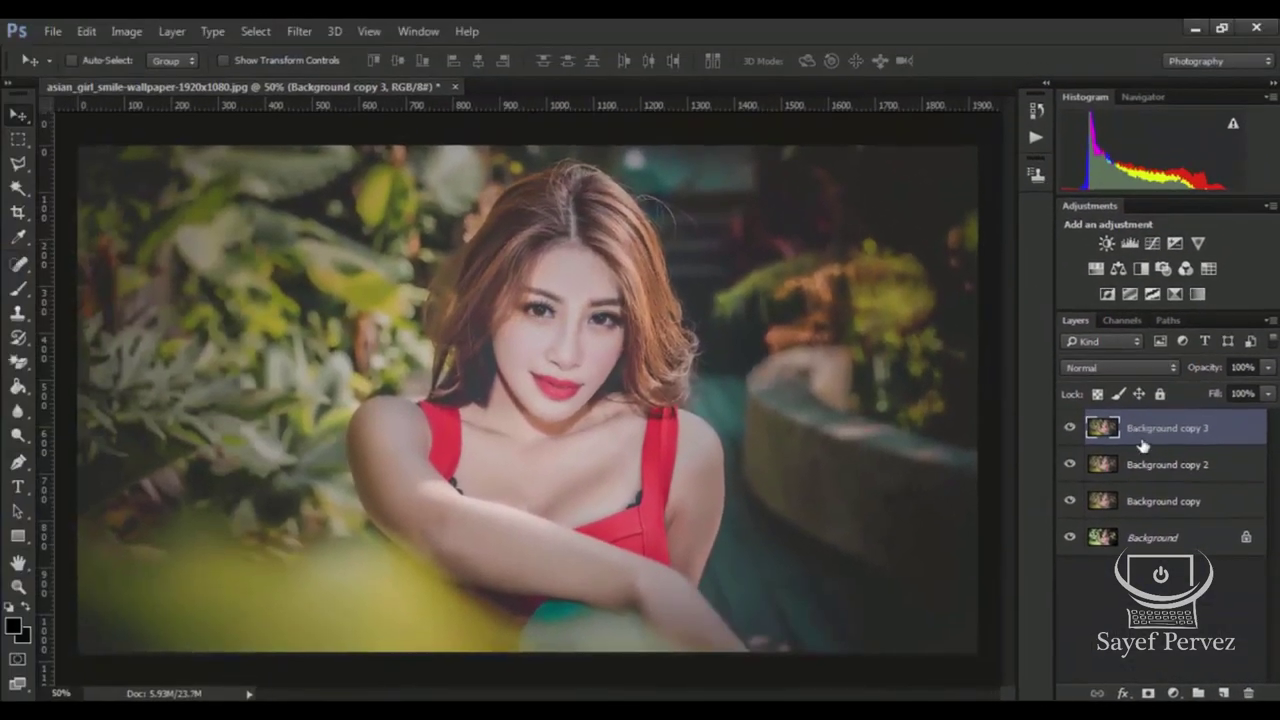
pyautogui.click(299, 31)
pyautogui.moveTo(405, 511)
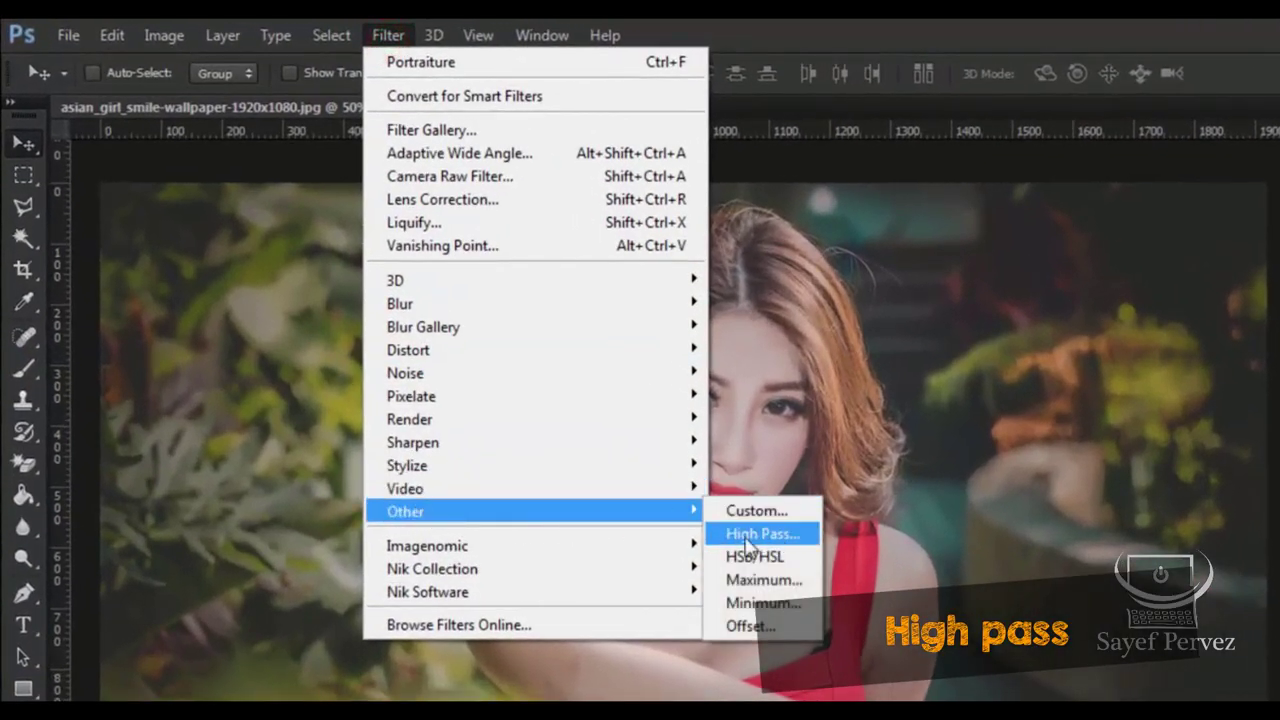
# Apply a 2.0-pixel High Pass to Background copy 3 and blend it in Overlay.
pyautogui.click(762, 537)
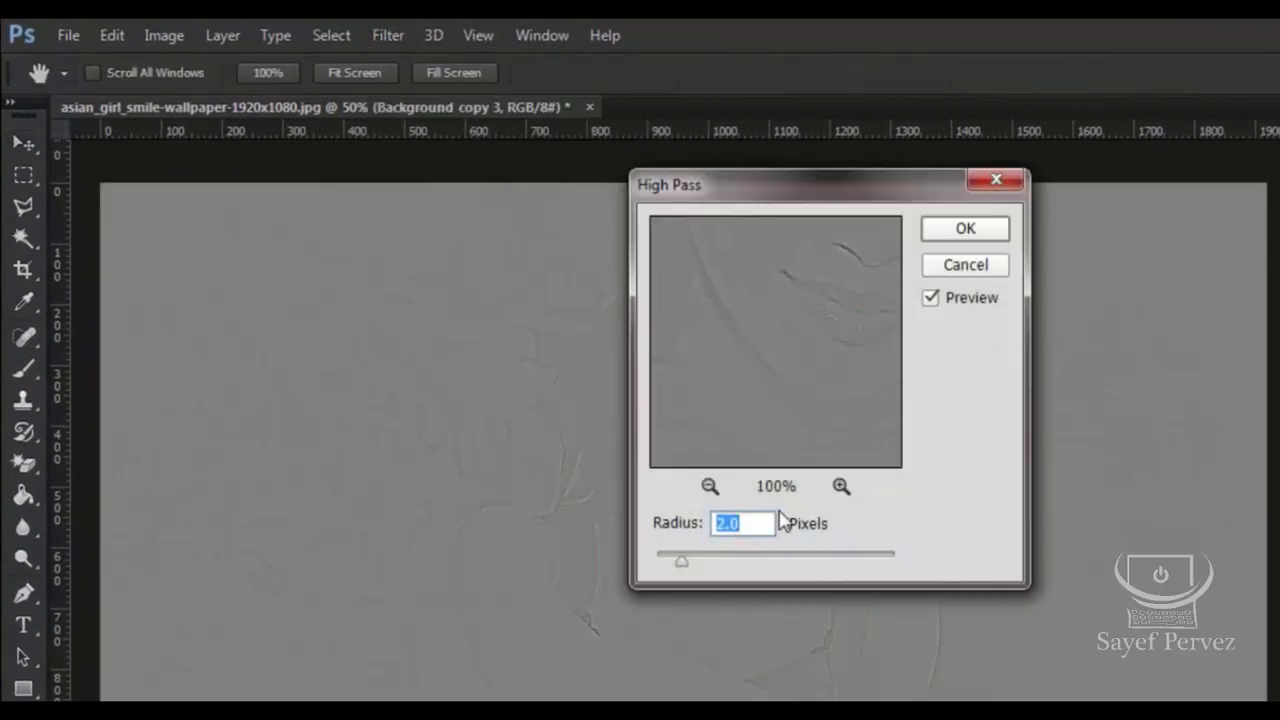
pyautogui.doubleClick(748, 523)
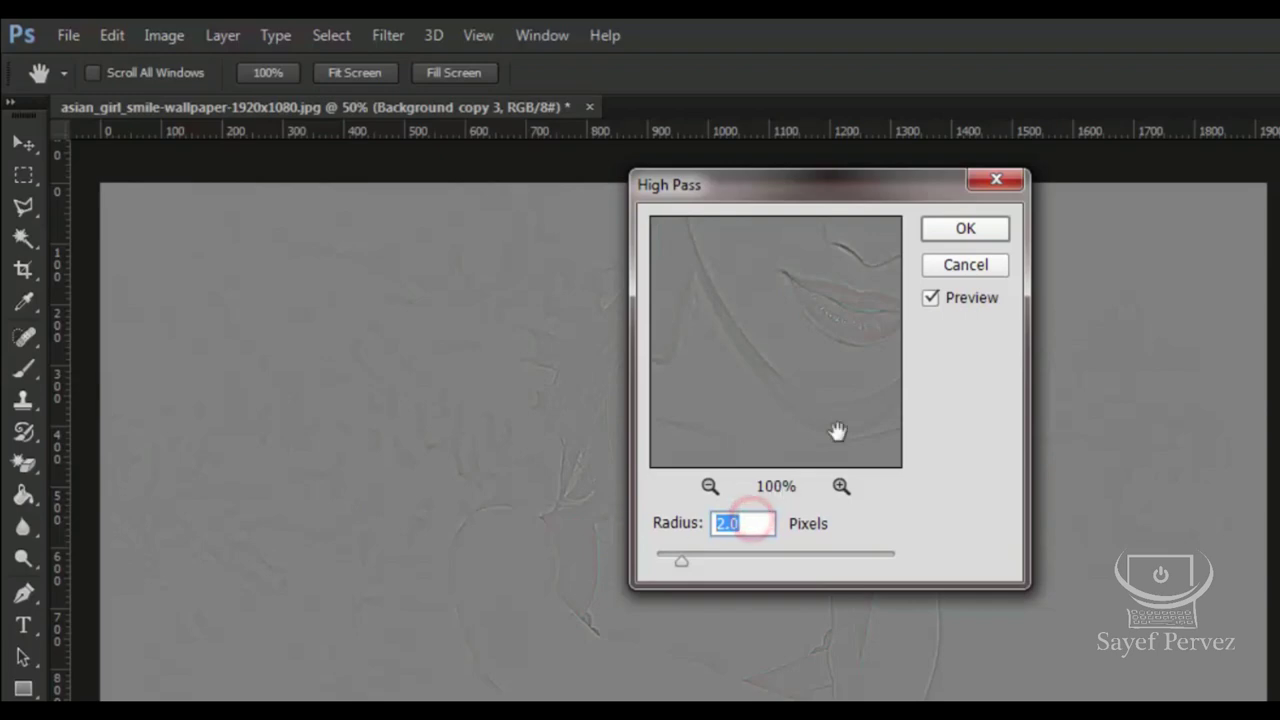
pyautogui.moveTo(843, 190); pyautogui.dragTo(930, 195)
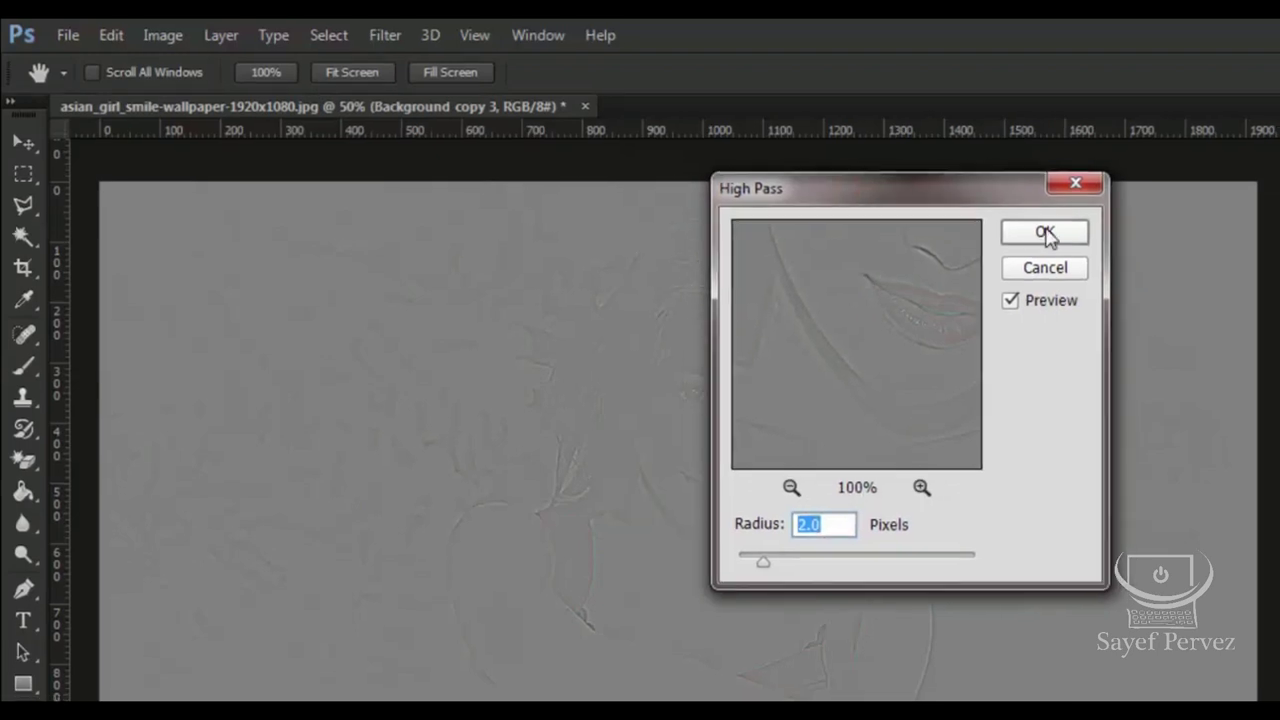
pyautogui.click(1053, 233)
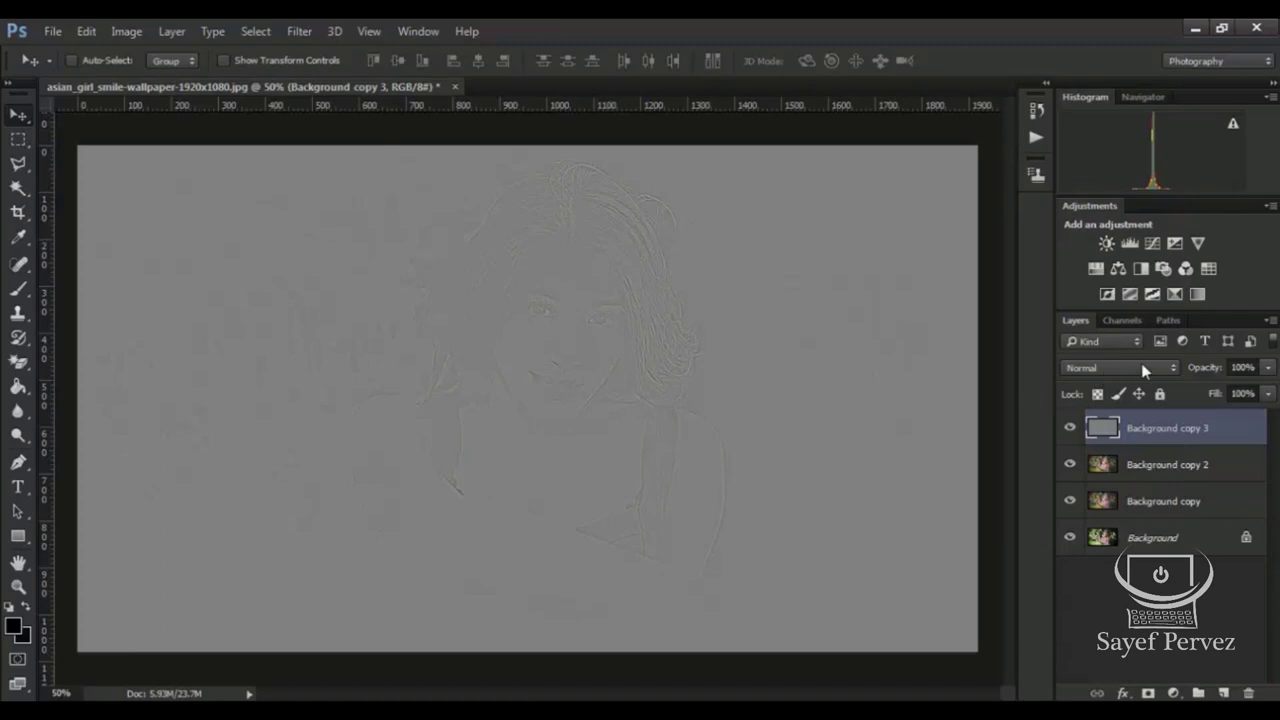
pyautogui.click(1144, 370)
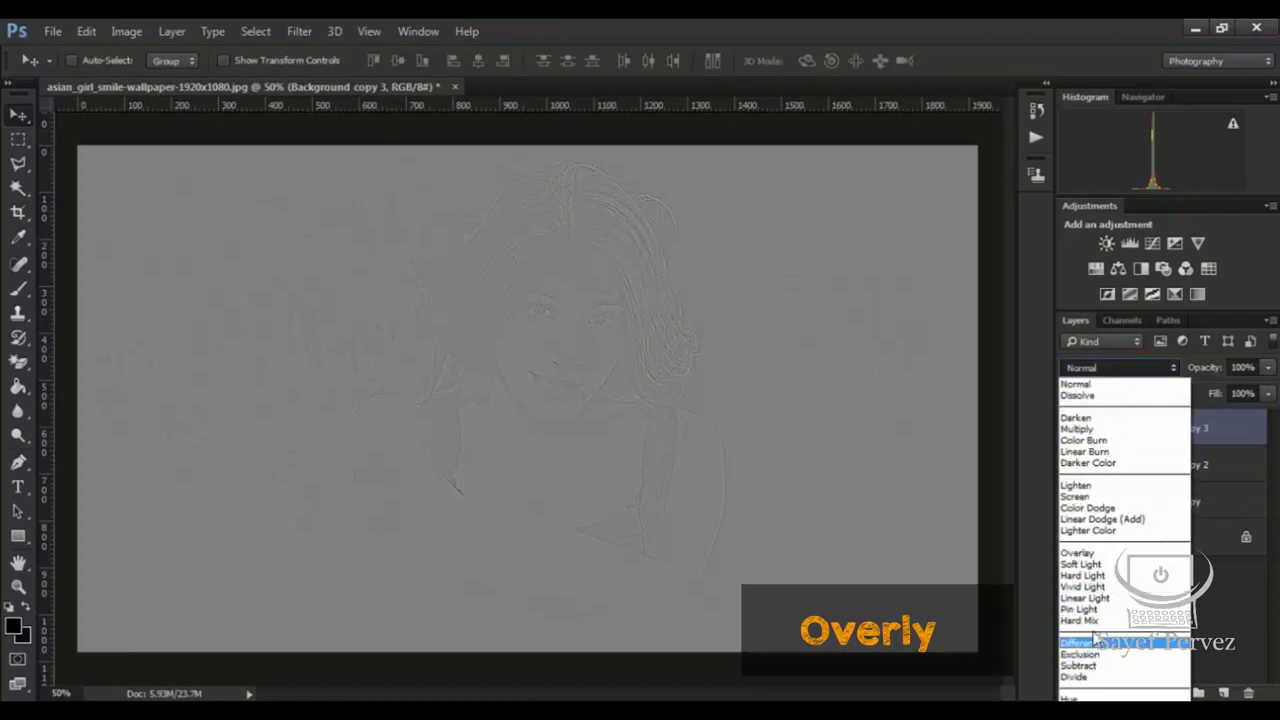
pyautogui.click(1084, 554)
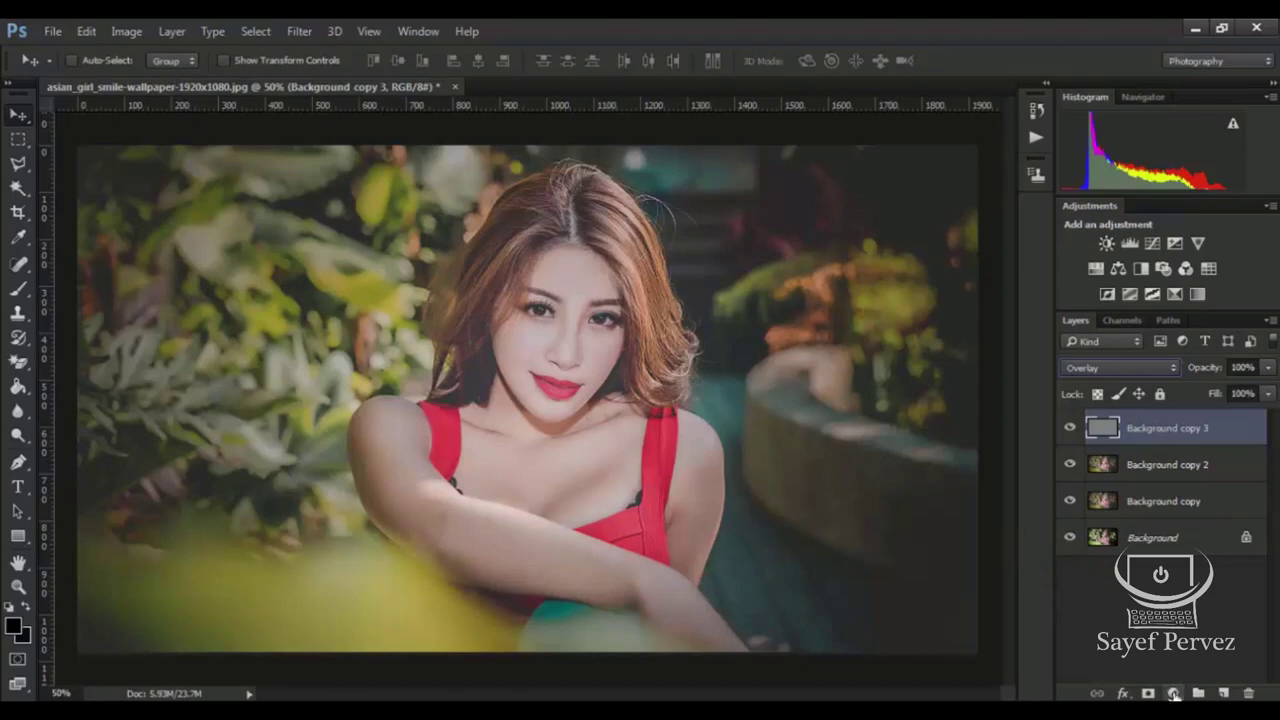
# Add a radial Gradient Fill layer using the Neutral Density gradient preset.
pyautogui.click(1174, 693)
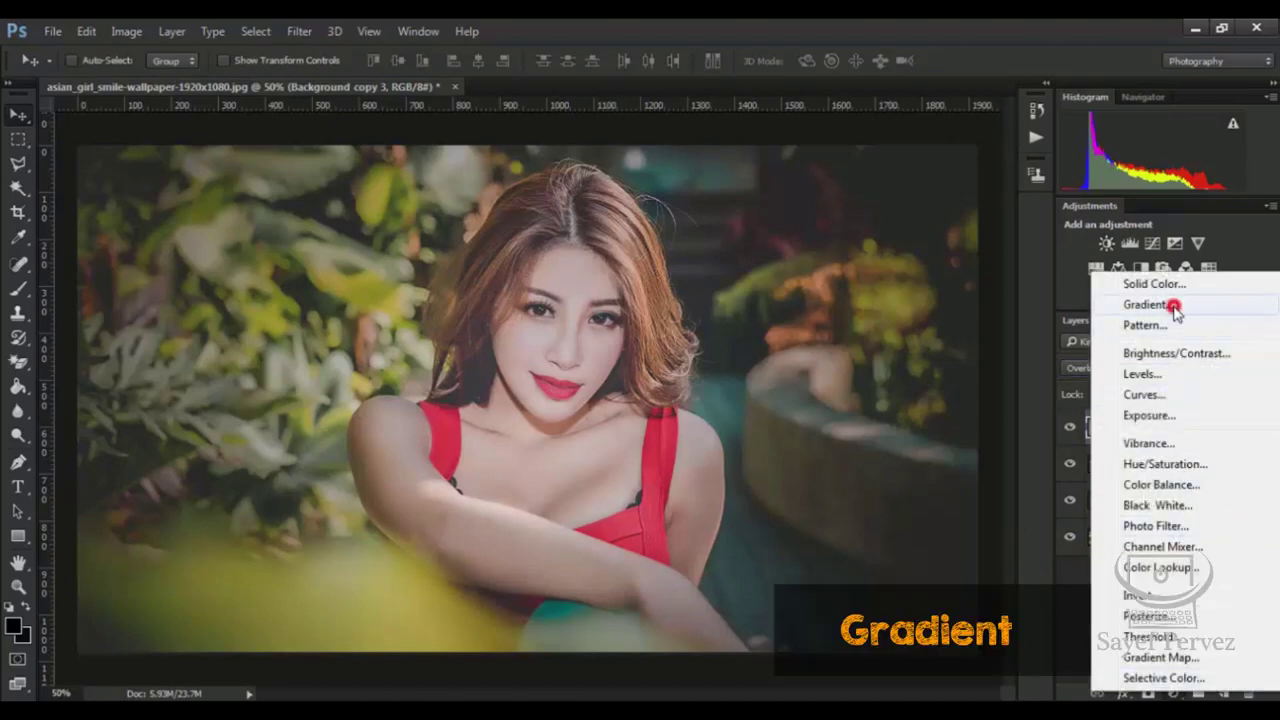
pyautogui.click(1185, 305)
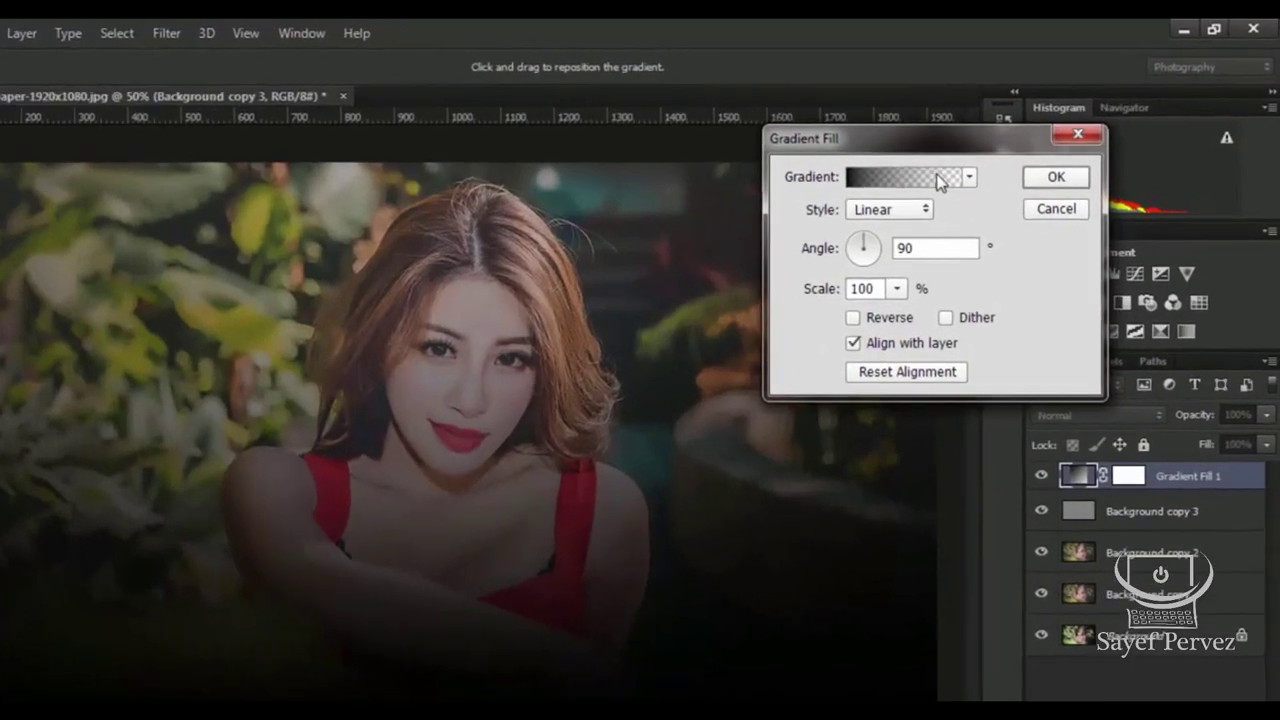
pyautogui.click(1090, 141)
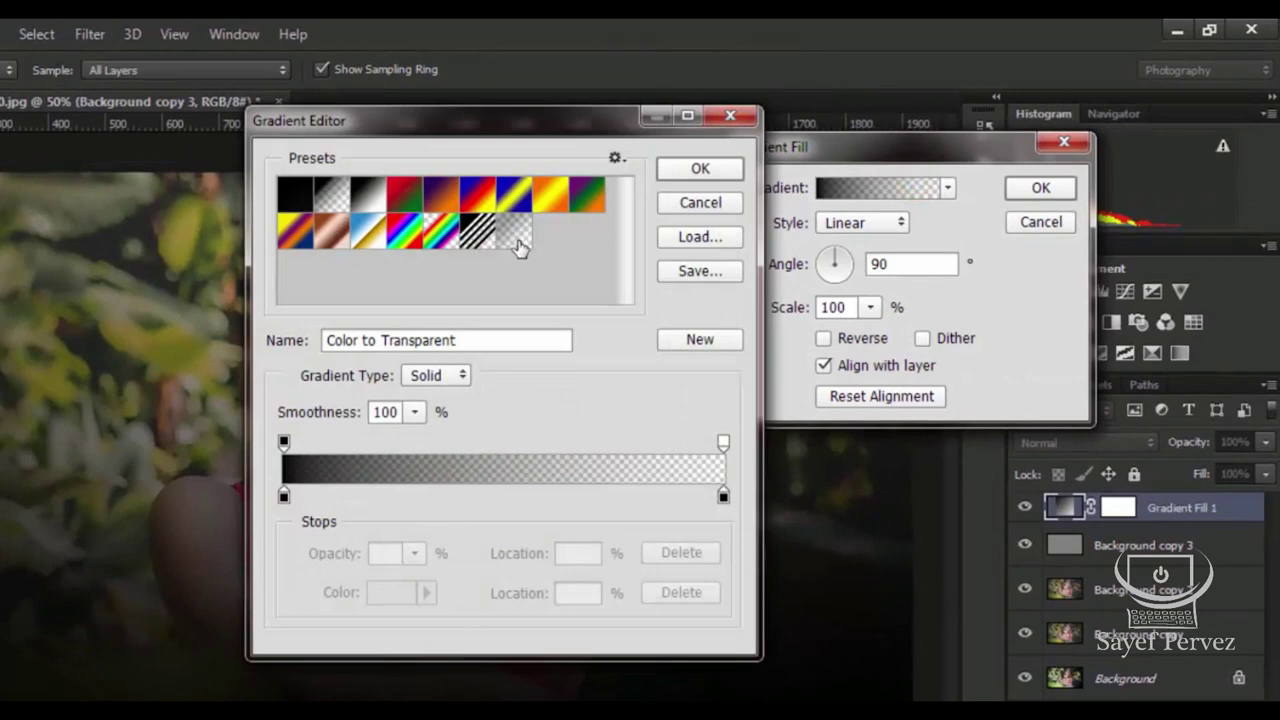
pyautogui.click(519, 240)
pyautogui.click(700, 168)
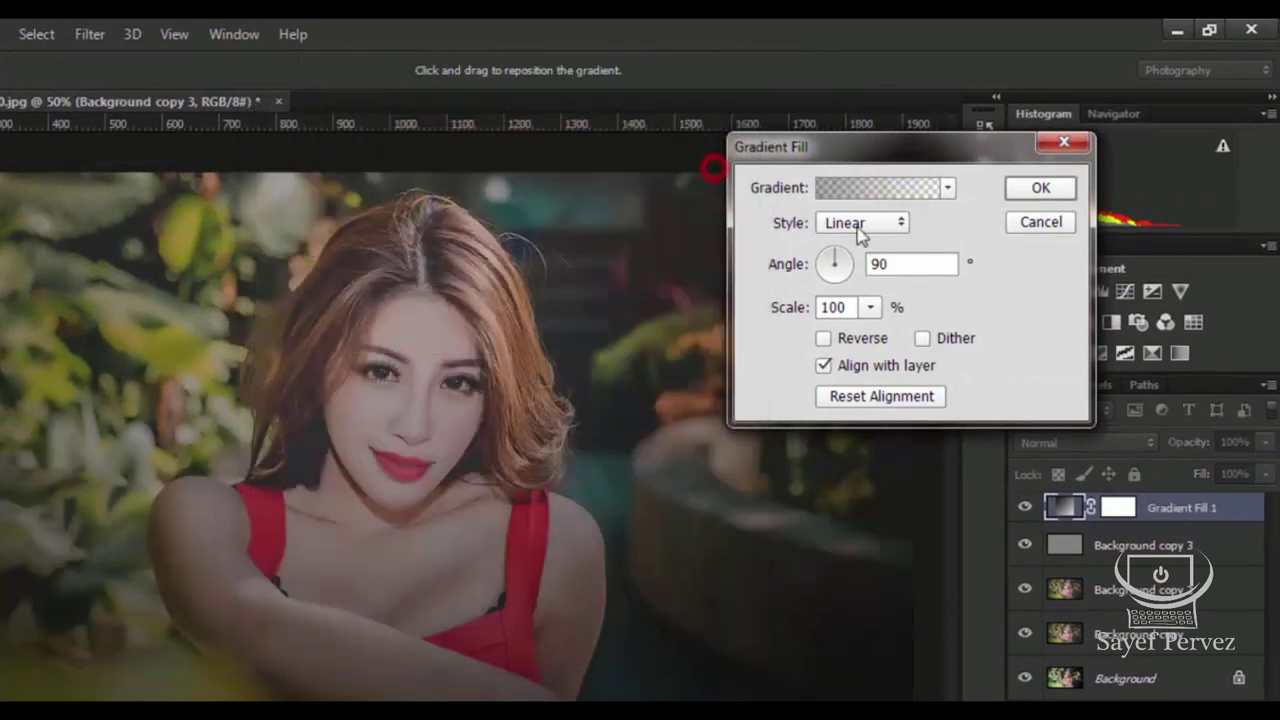
pyautogui.click(862, 222)
pyautogui.click(850, 260)
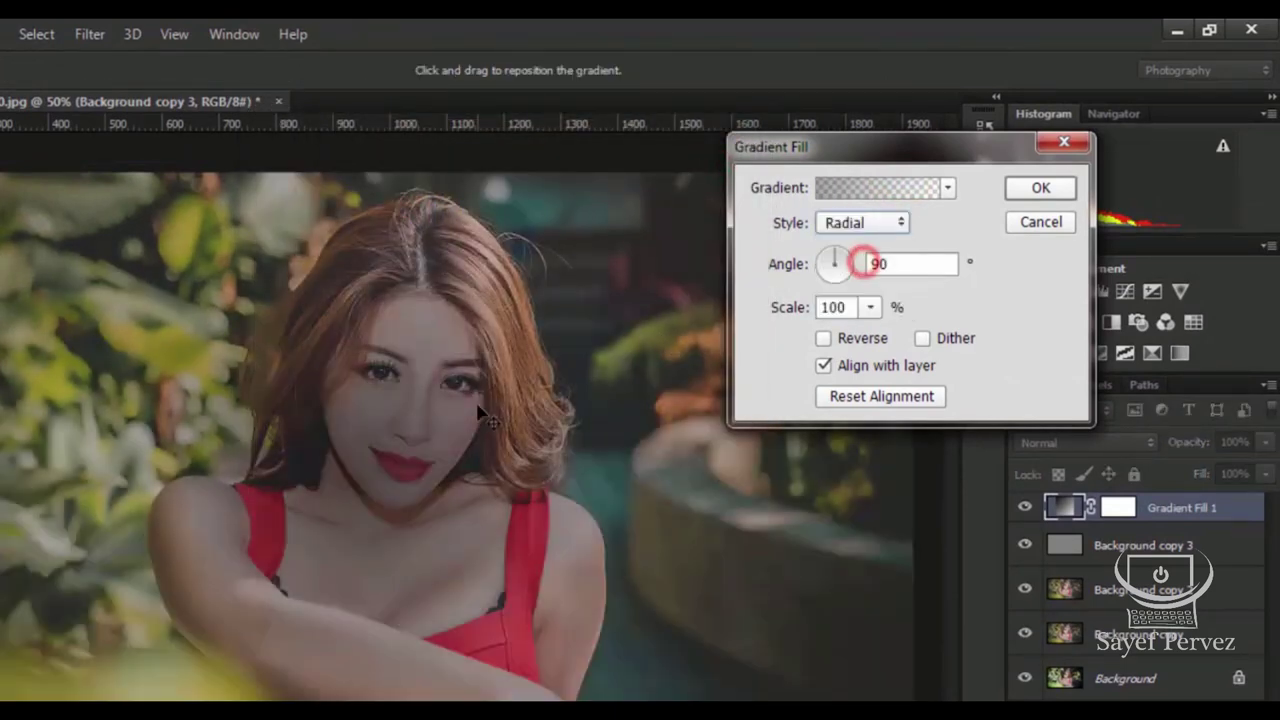
# Reverse the gradient, centre it over the face, and set a 28.3° angle.
pyautogui.moveTo(388, 445); pyautogui.dragTo(430, 404)
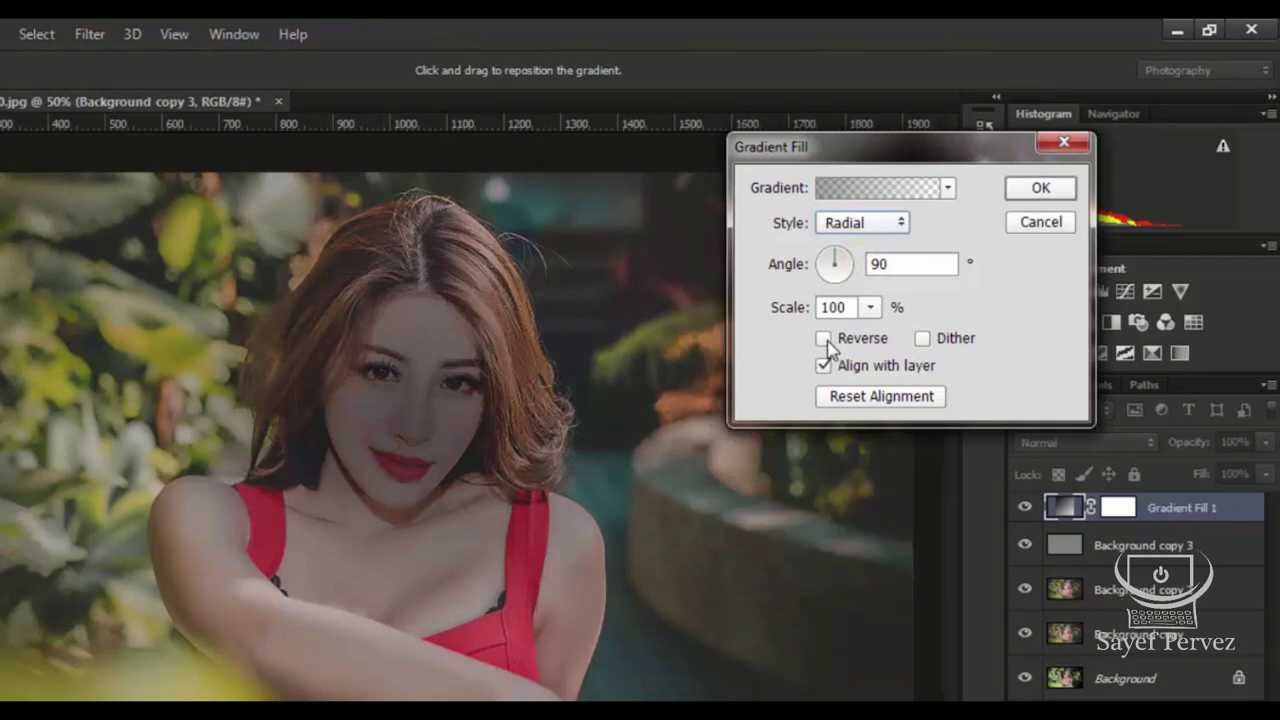
pyautogui.click(823, 339)
pyautogui.moveTo(434, 434); pyautogui.dragTo(437, 405)
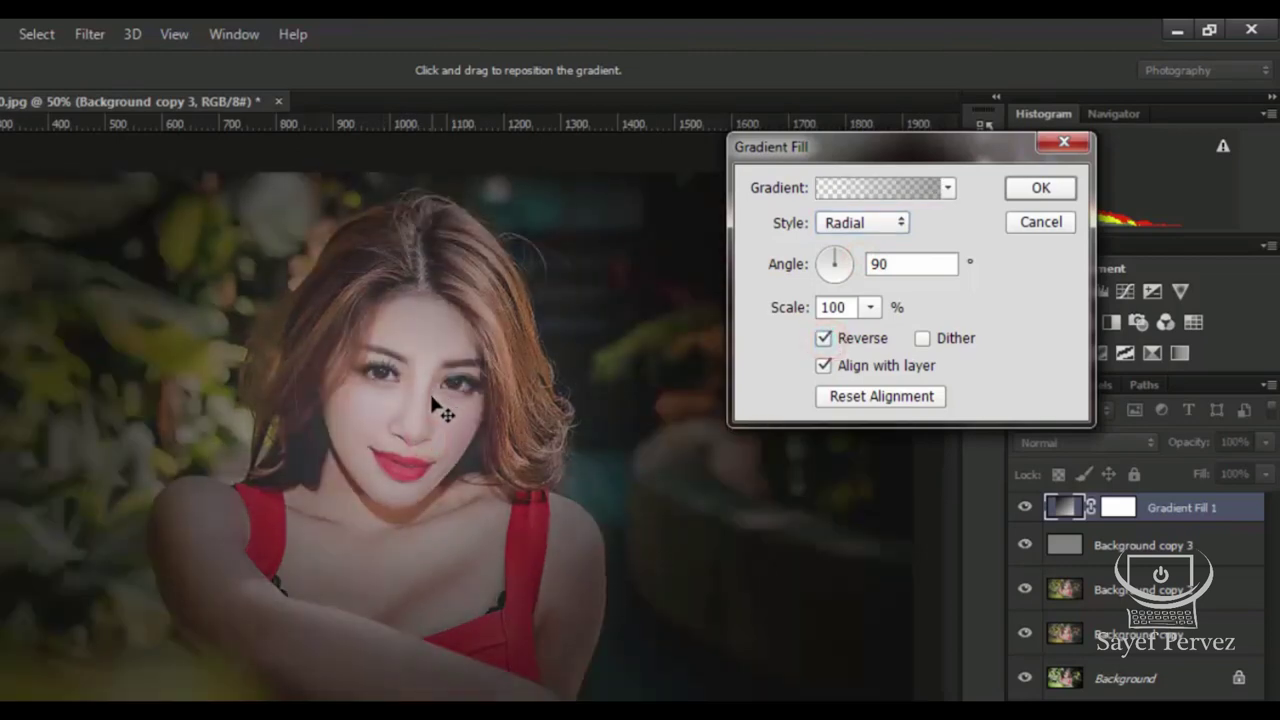
pyautogui.click(849, 255)
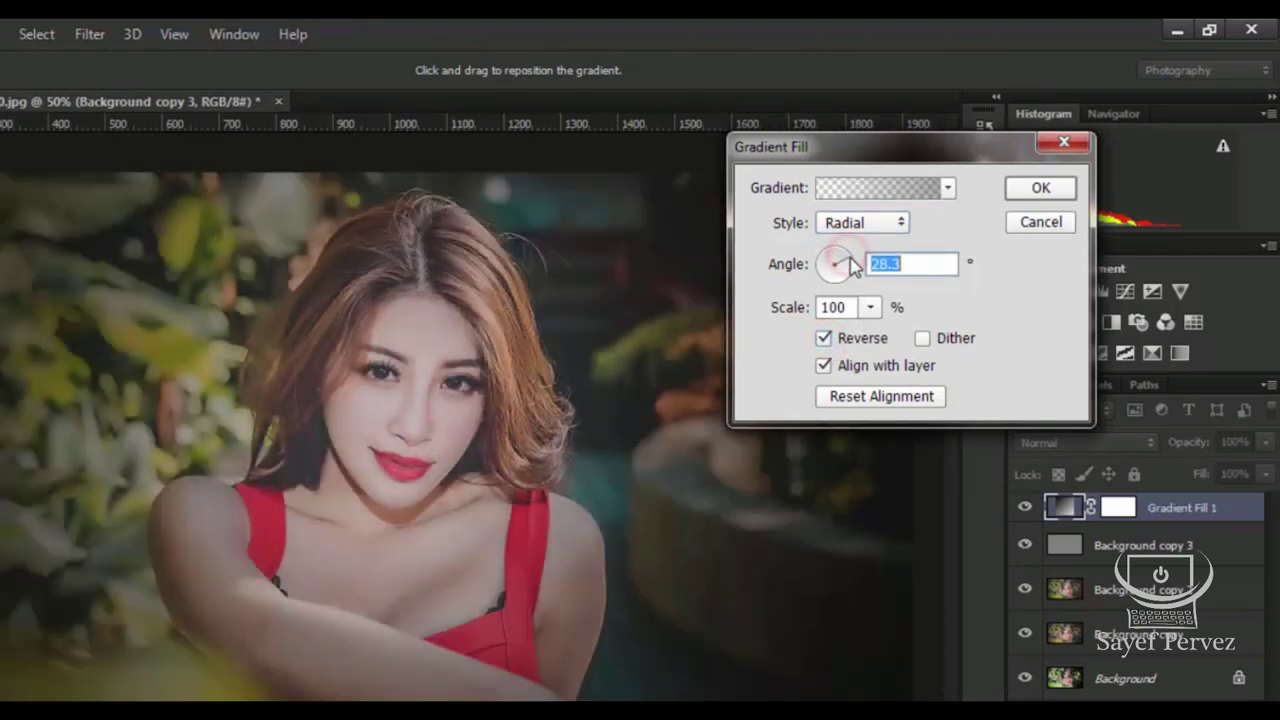
# Scale the vignette gradient to 347% and confirm the Gradient Fill settings.
pyautogui.click(870, 307)
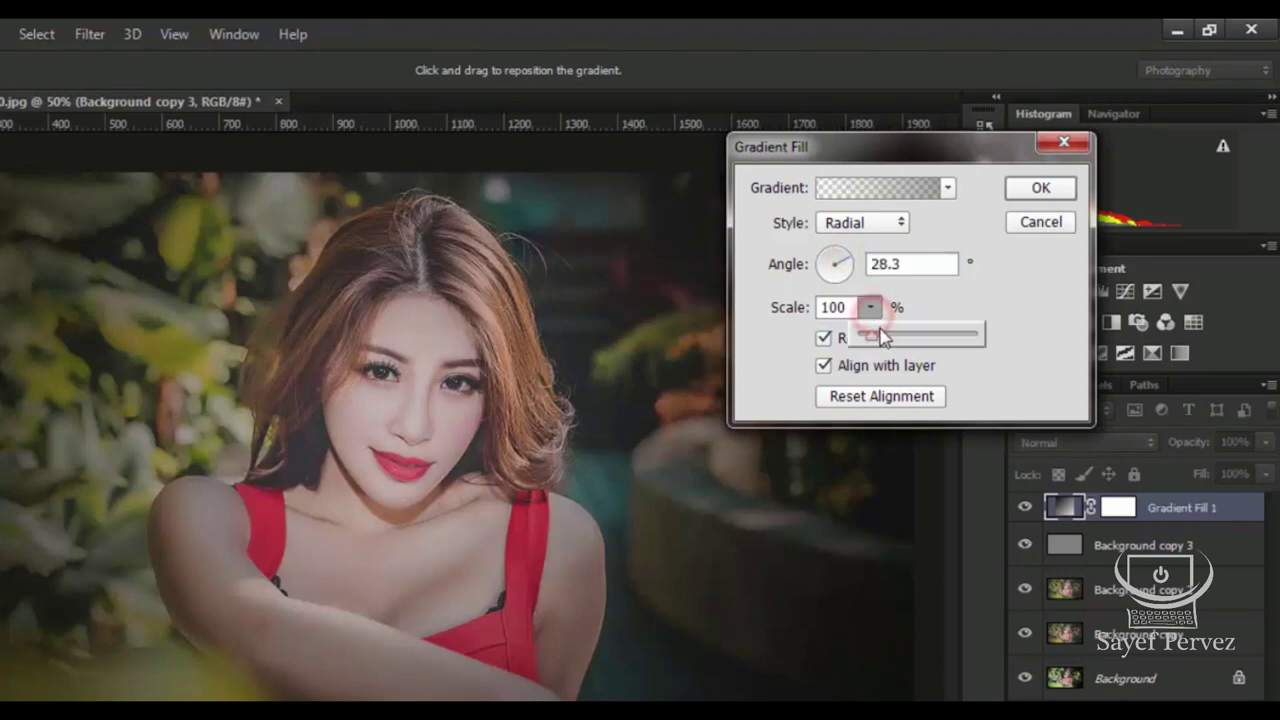
pyautogui.moveTo(880, 336); pyautogui.dragTo(883, 340)
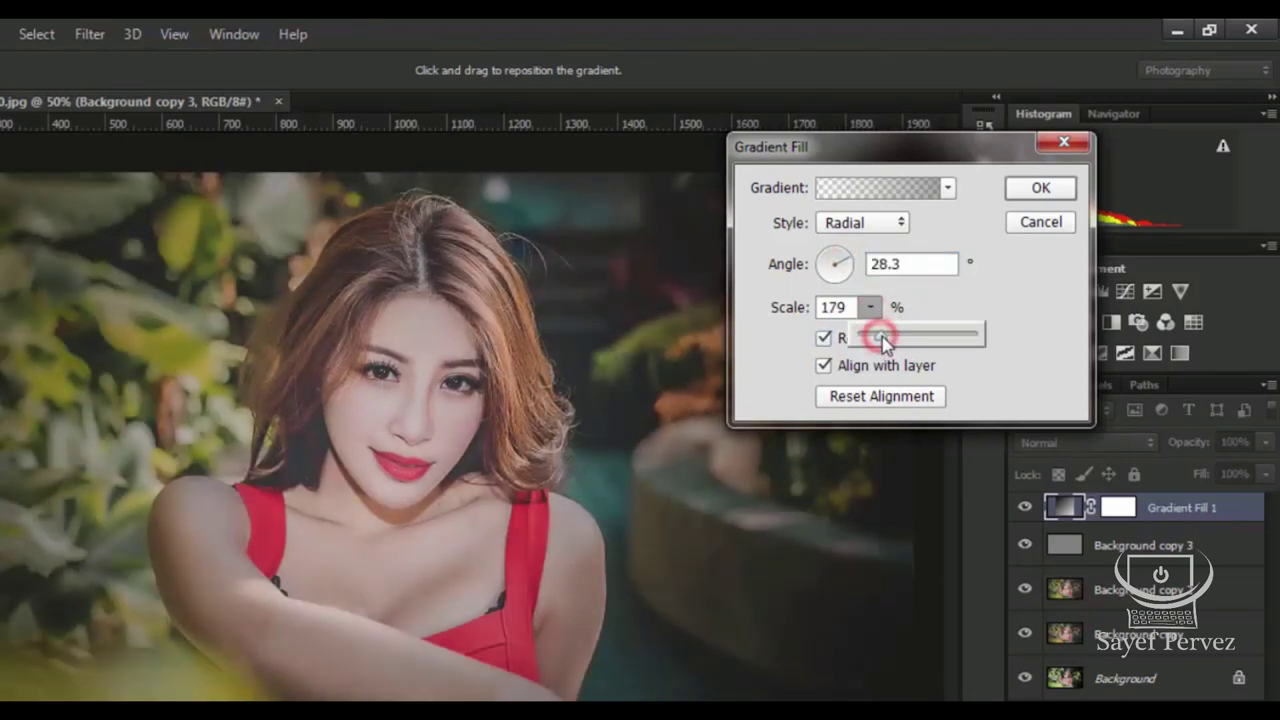
pyautogui.moveTo(888, 342); pyautogui.dragTo(894, 338)
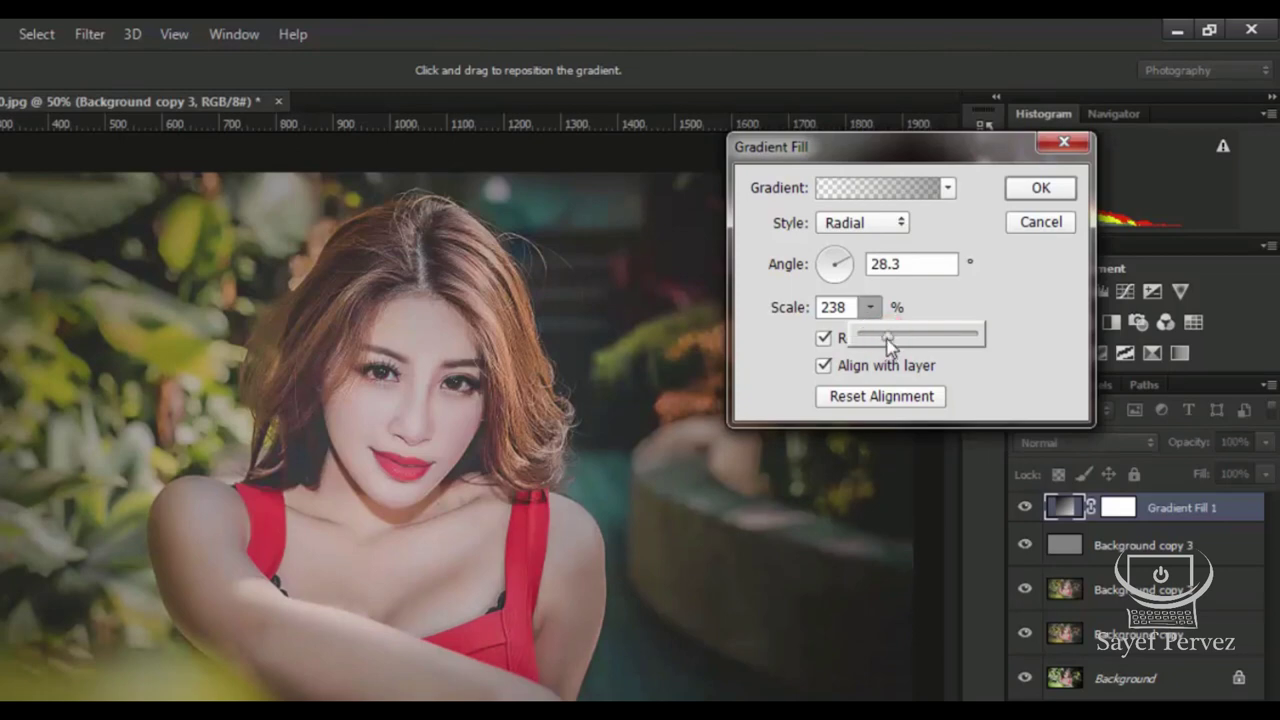
pyautogui.moveTo(888, 340); pyautogui.dragTo(885, 341)
pyautogui.moveTo(888, 340); pyautogui.dragTo(884, 340)
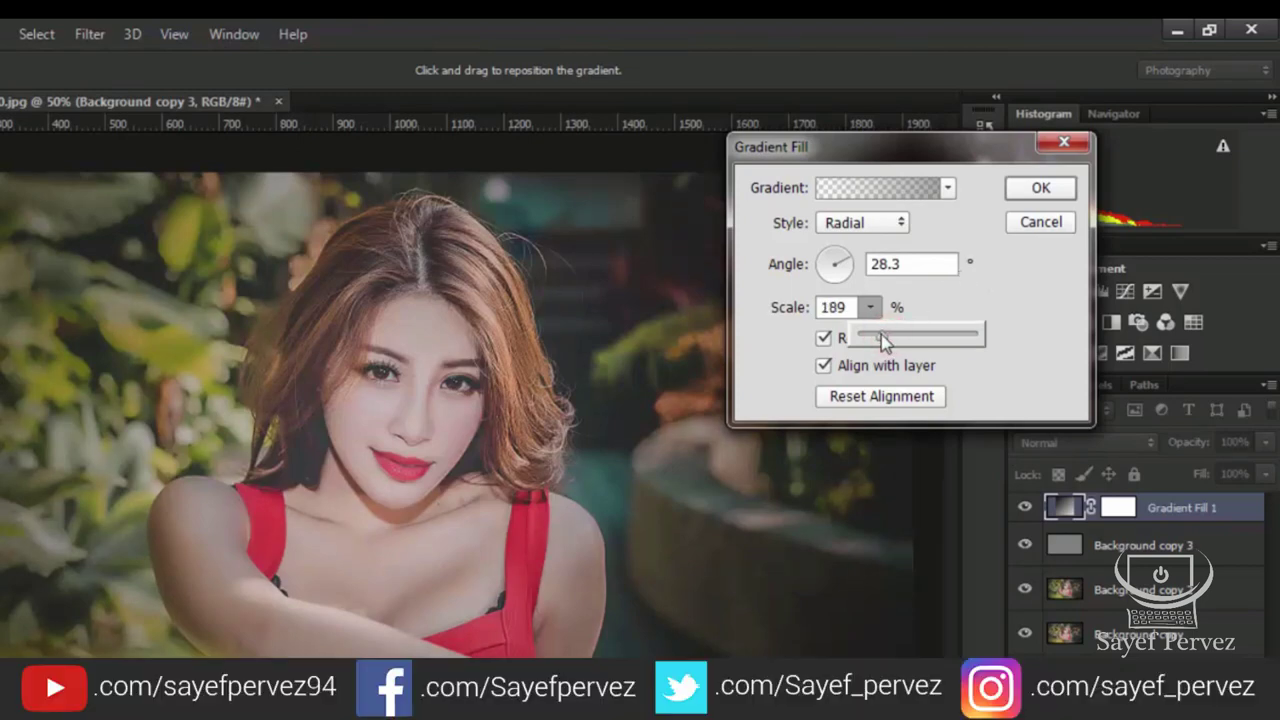
pyautogui.click(1041, 190)
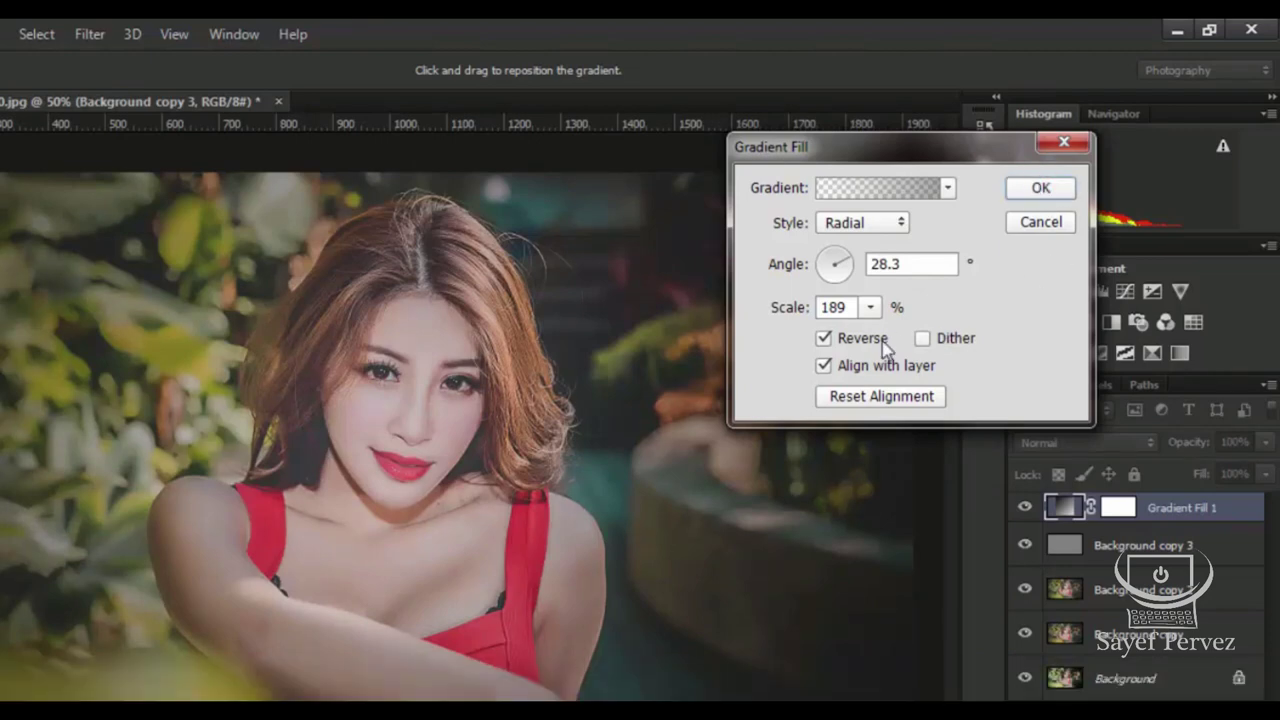
pyautogui.click(876, 308)
pyautogui.moveTo(870, 336); pyautogui.dragTo(886, 334)
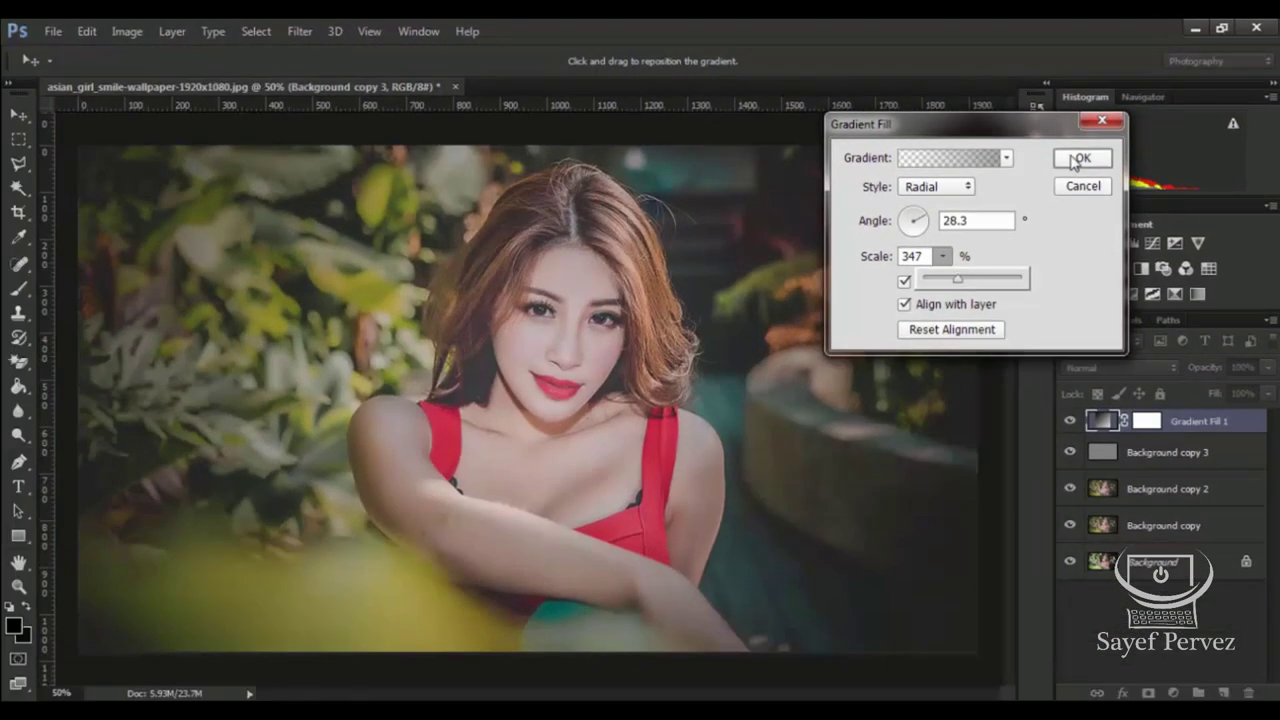
pyautogui.click(1057, 175)
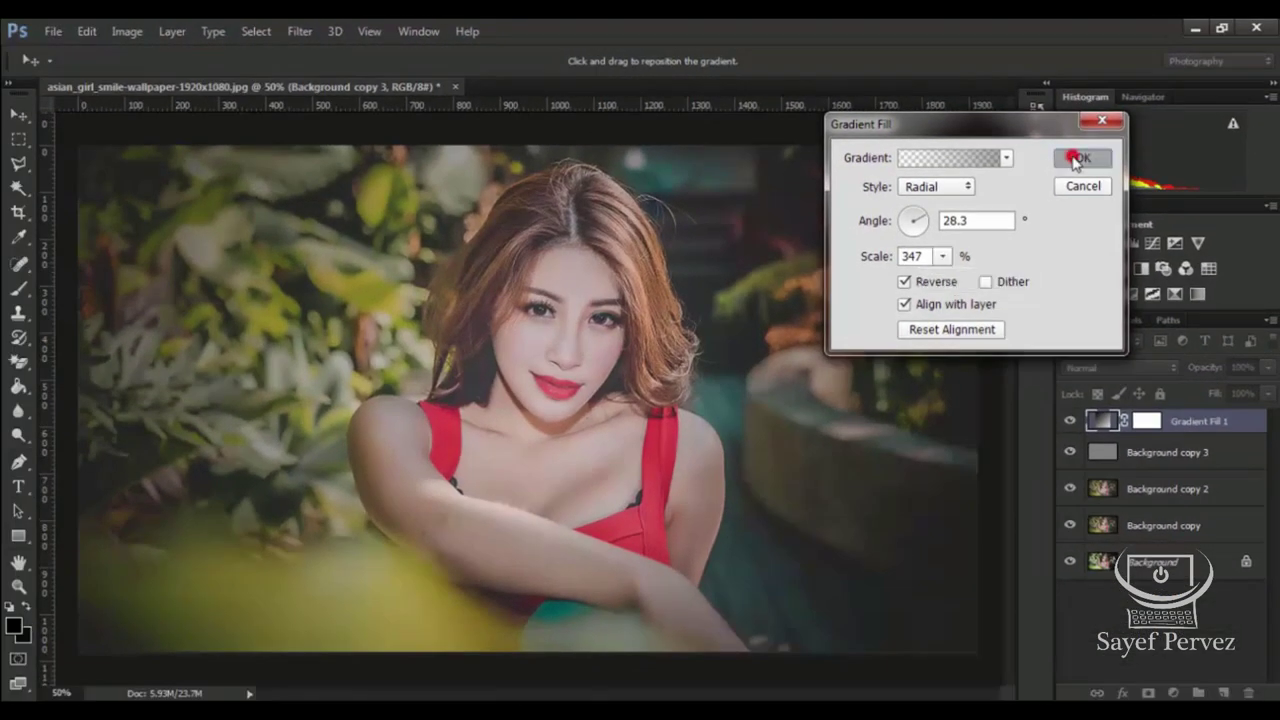
pyautogui.click(1057, 175)
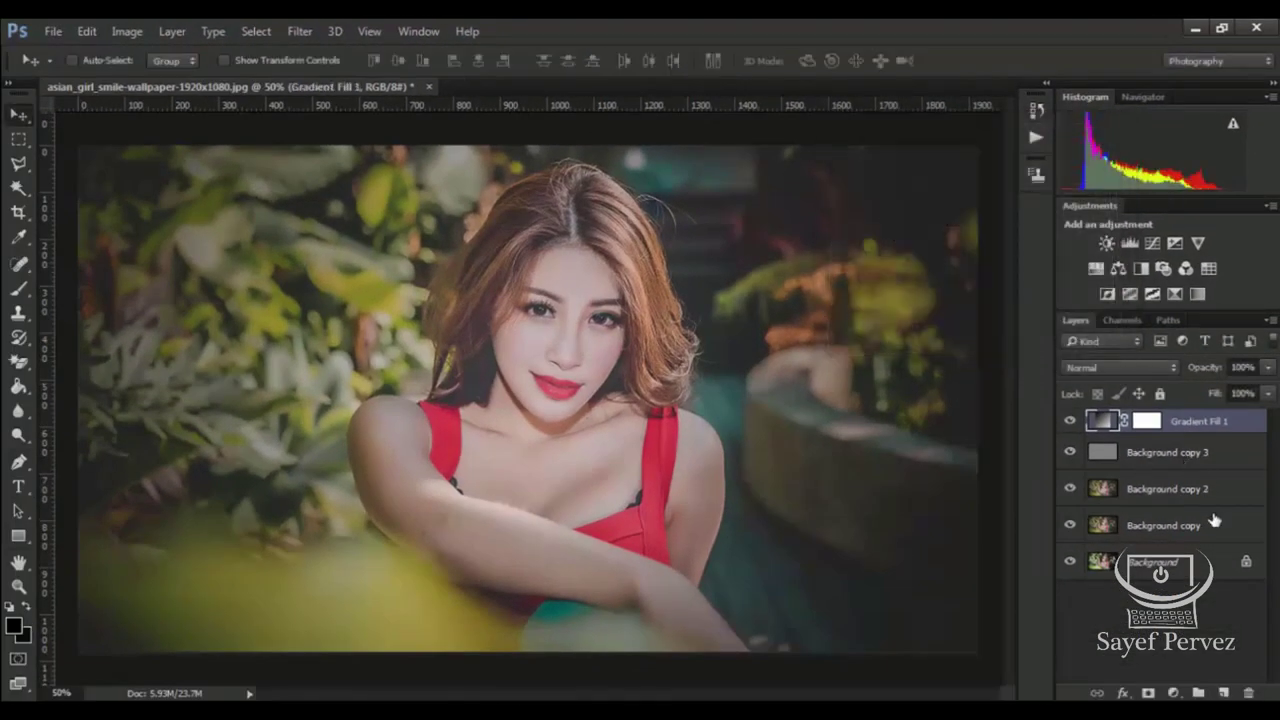
# Add a Black & White 1 adjustment layer and set its blend mode to Soft Light.
pyautogui.click(1173, 693)
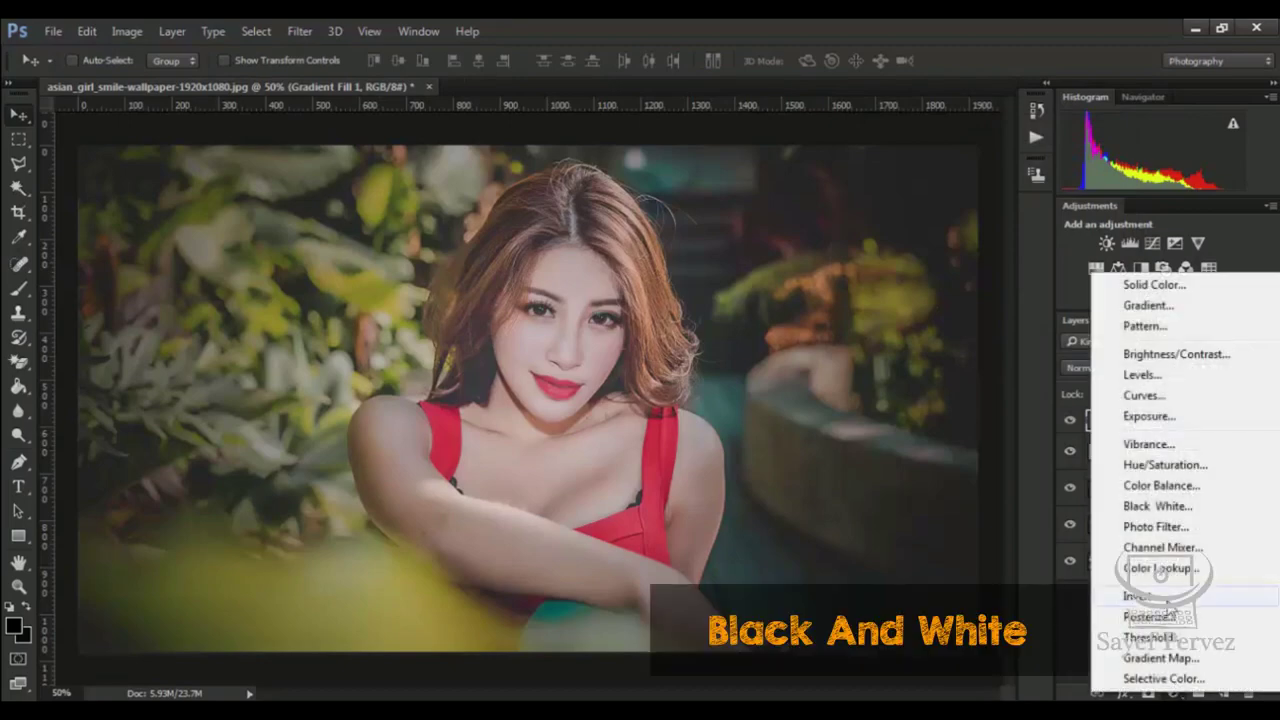
pyautogui.click(1160, 507)
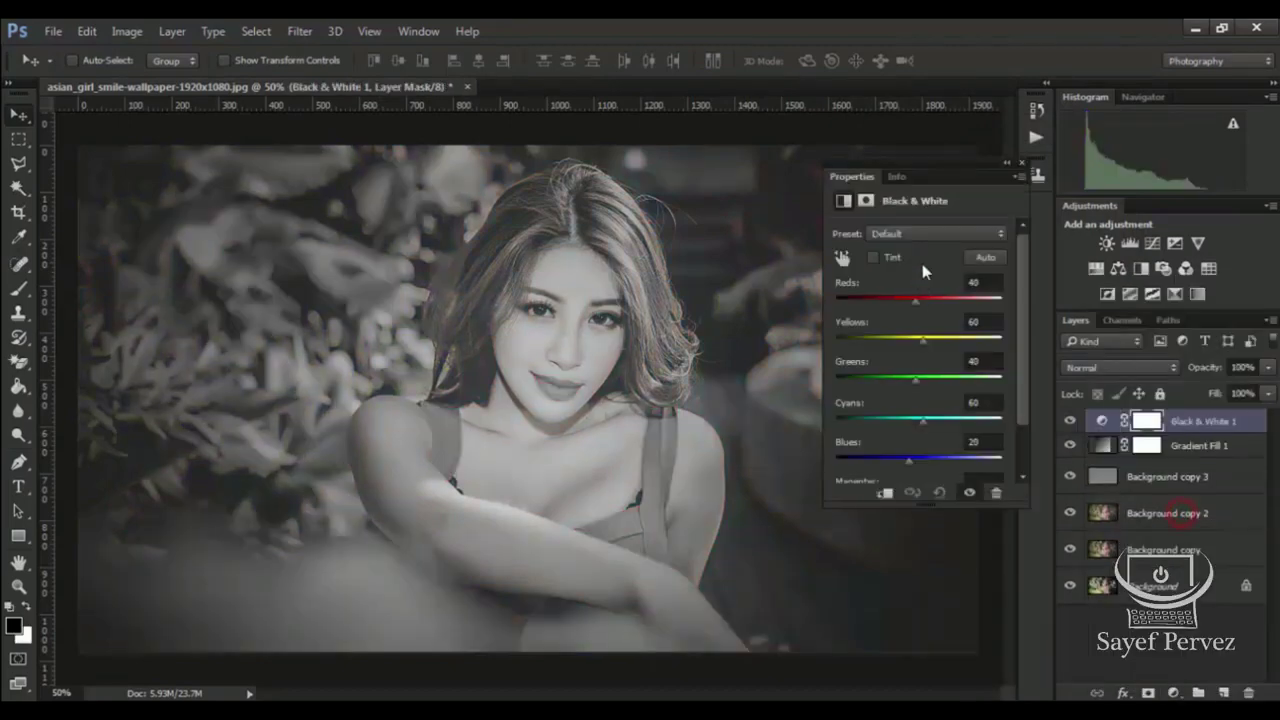
pyautogui.click(1021, 162)
pyautogui.click(1130, 367)
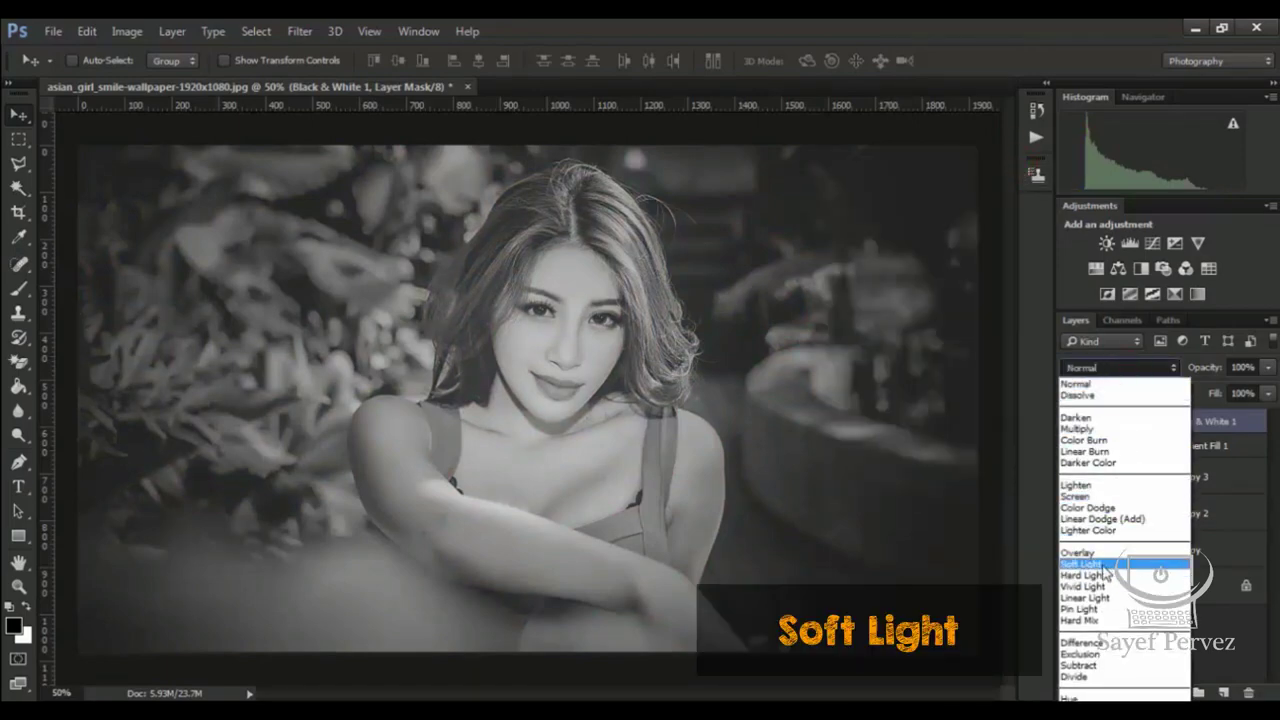
pyautogui.click(1110, 566)
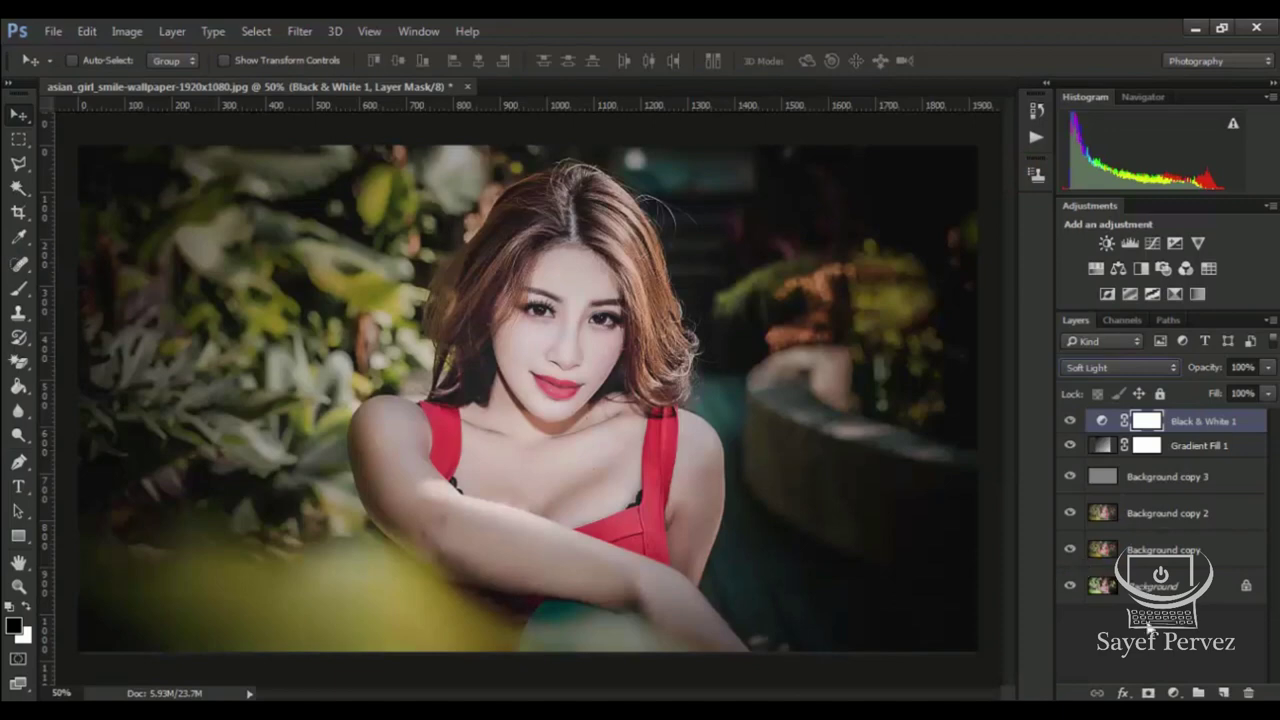
# Add a Brightness/Contrast 1 layer with Brightness 10 and Contrast 6.
pyautogui.click(1175, 692)
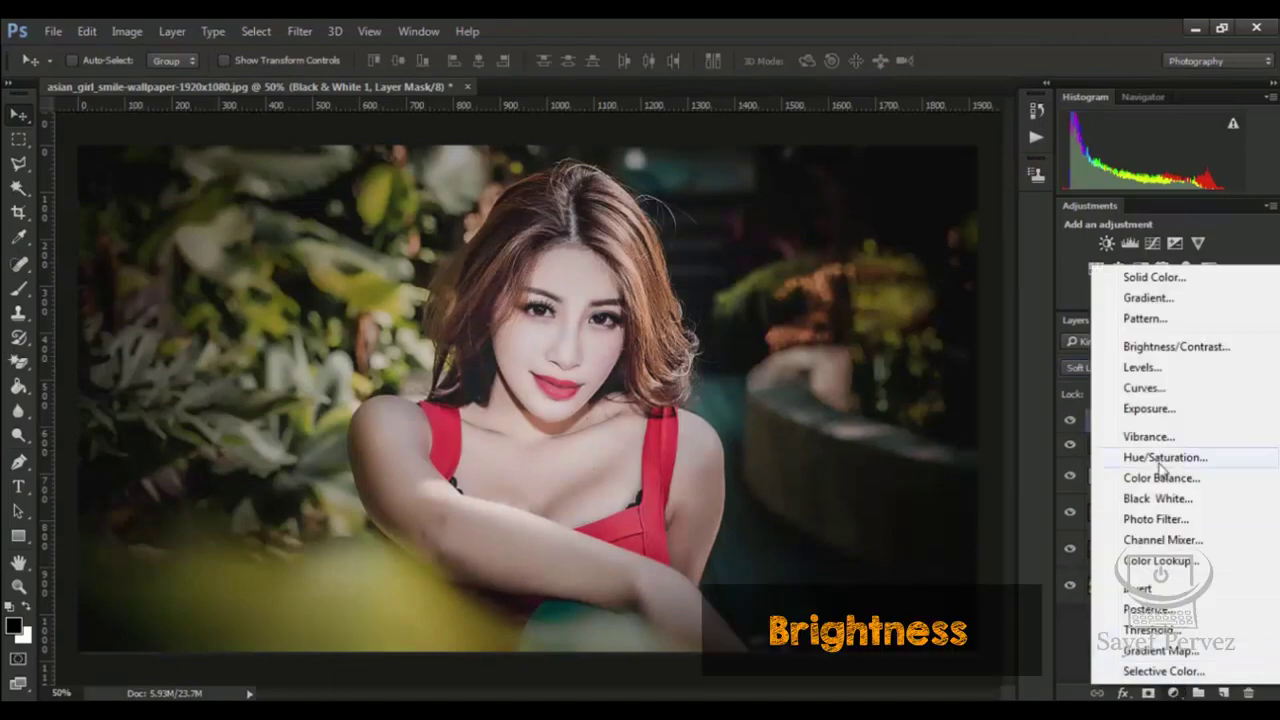
pyautogui.click(1164, 350)
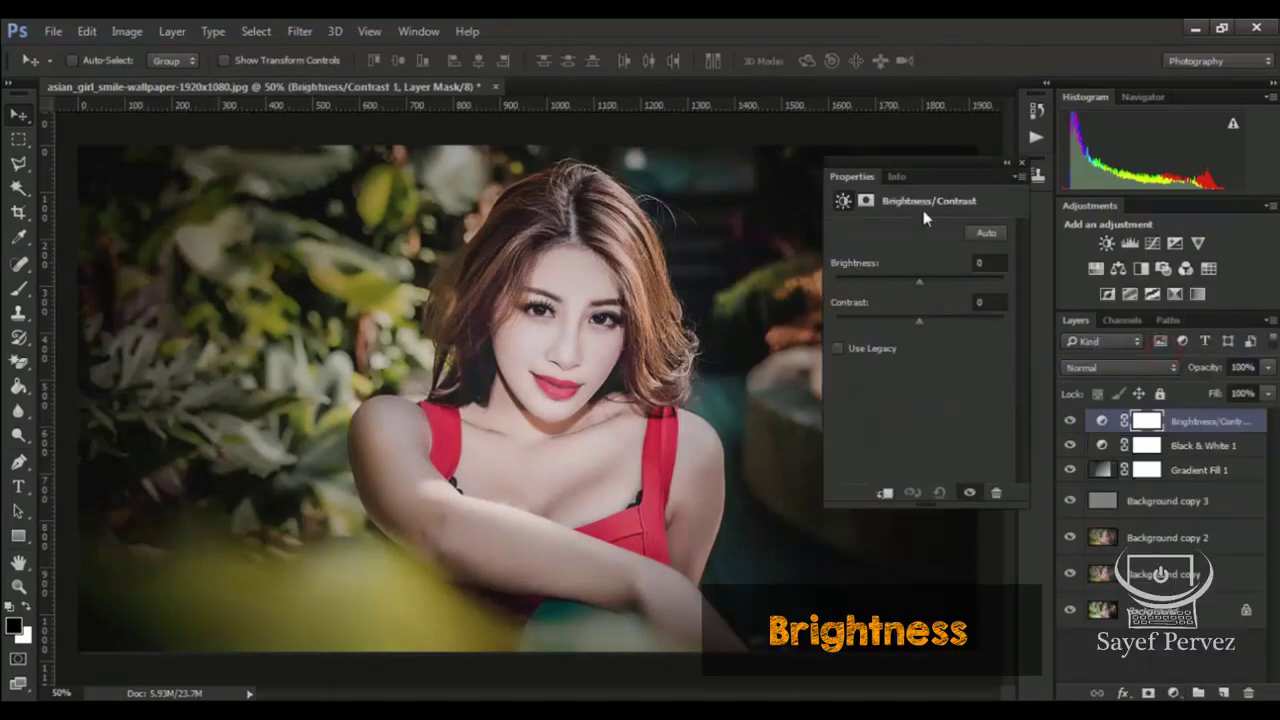
pyautogui.moveTo(935, 169); pyautogui.dragTo(925, 167)
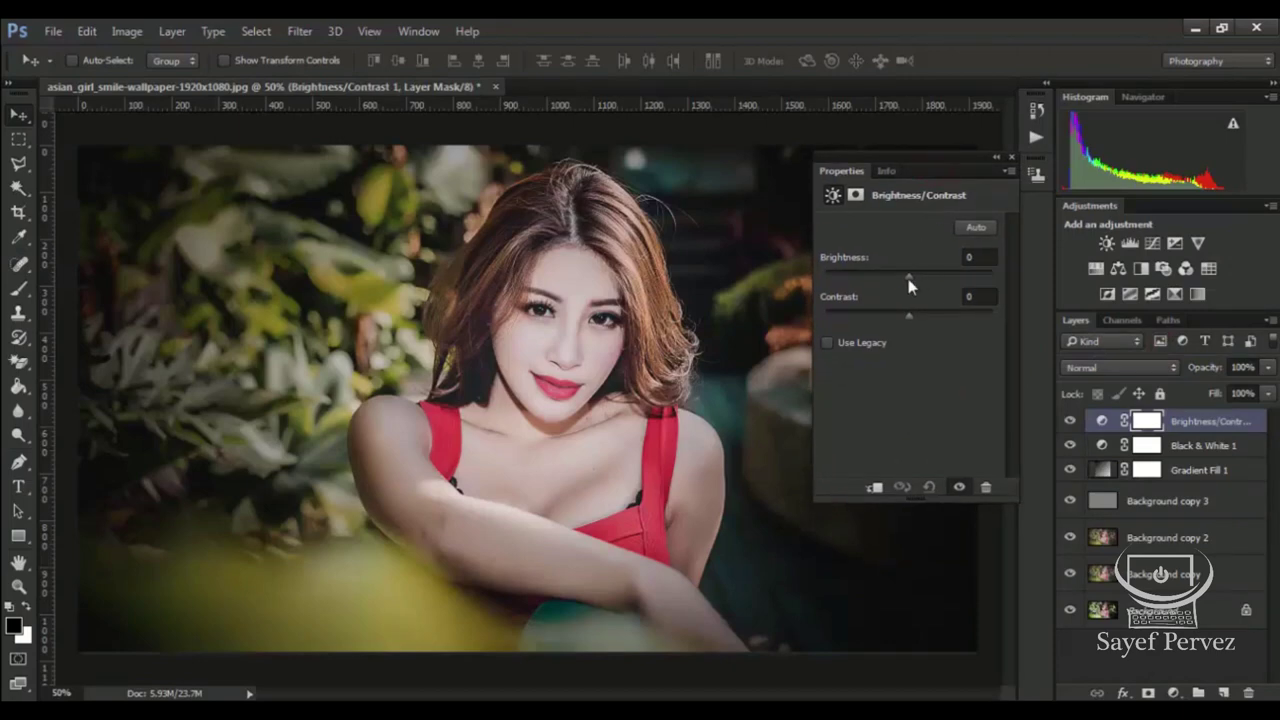
pyautogui.moveTo(908, 284); pyautogui.dragTo(914, 287)
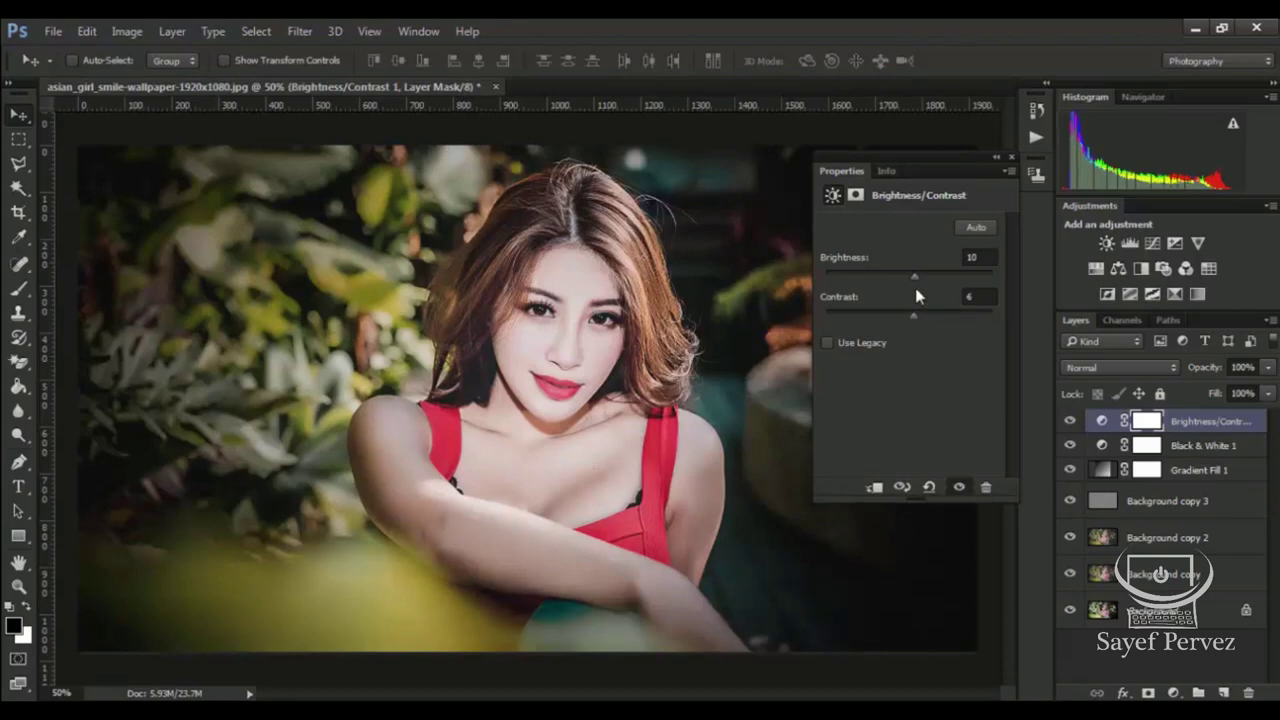
pyautogui.moveTo(914, 280)
pyautogui.mouseDown()
pyautogui.moveTo(902, 276)
pyautogui.moveTo(914, 281)
pyautogui.mouseUp()
# Select the Black & White 1 layer and lower its opacity to roughly 50%.
pyautogui.click(1013, 156)
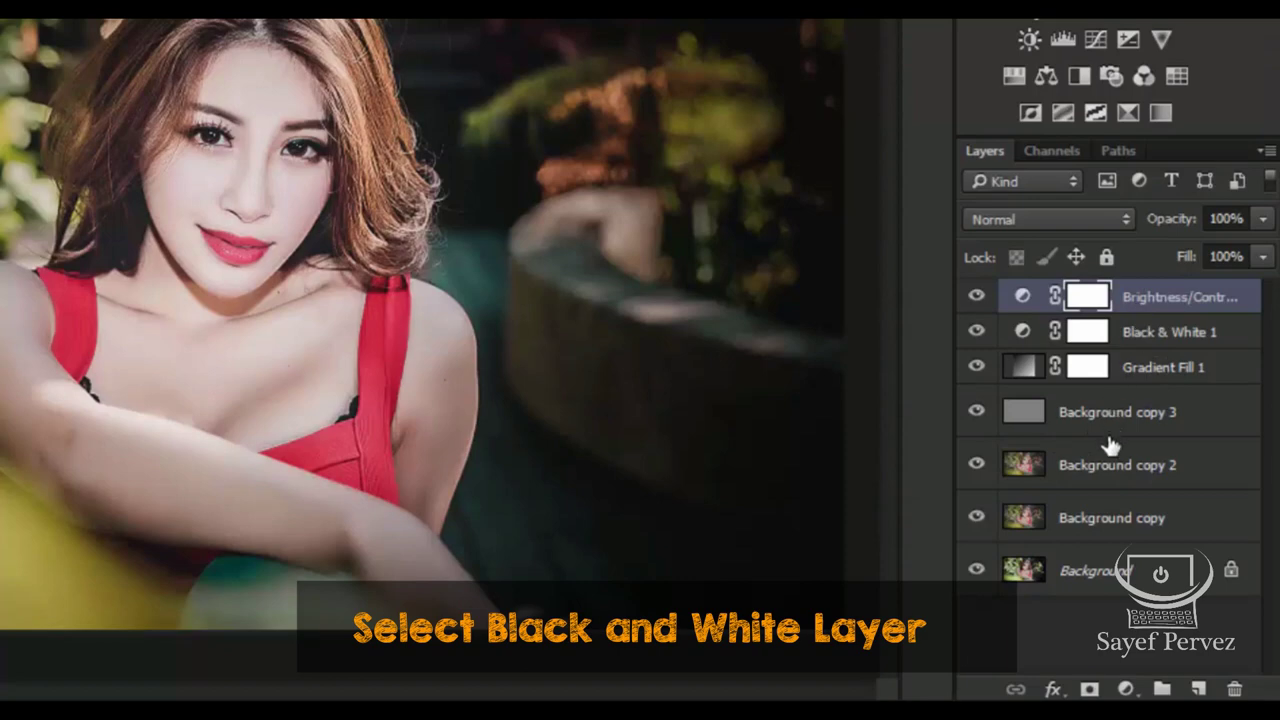
pyautogui.click(1136, 336)
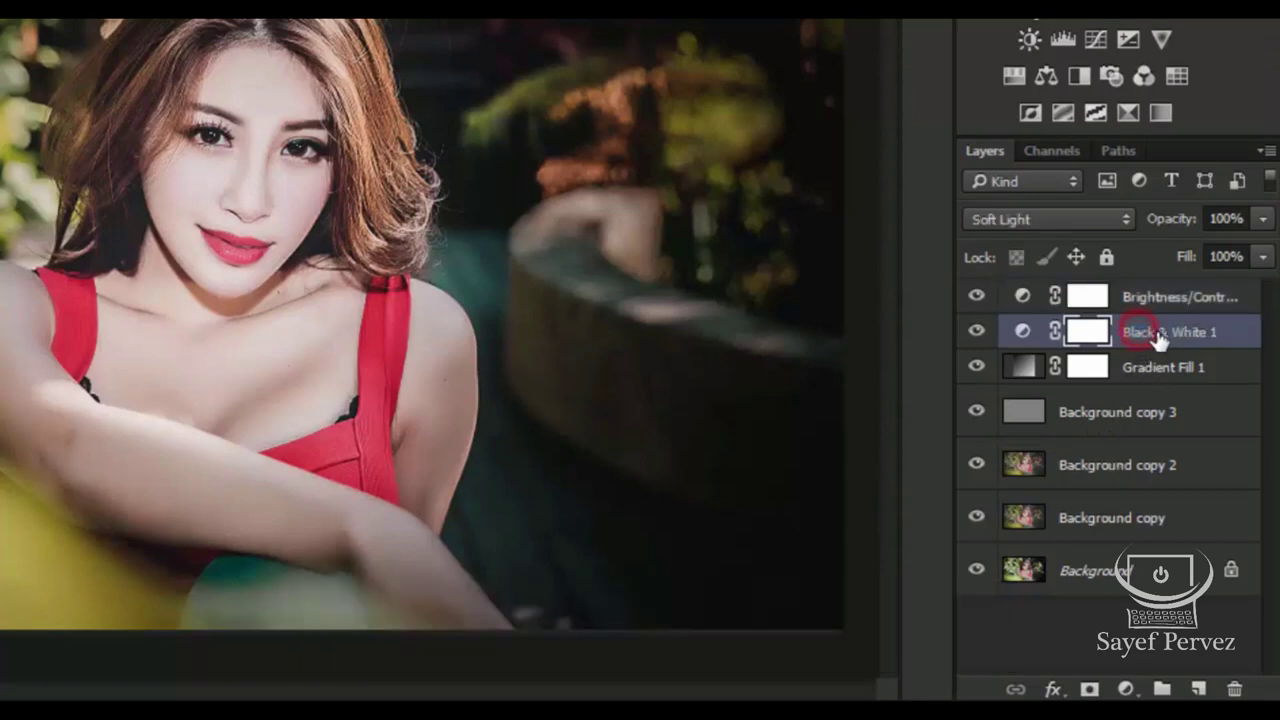
pyautogui.click(1262, 218)
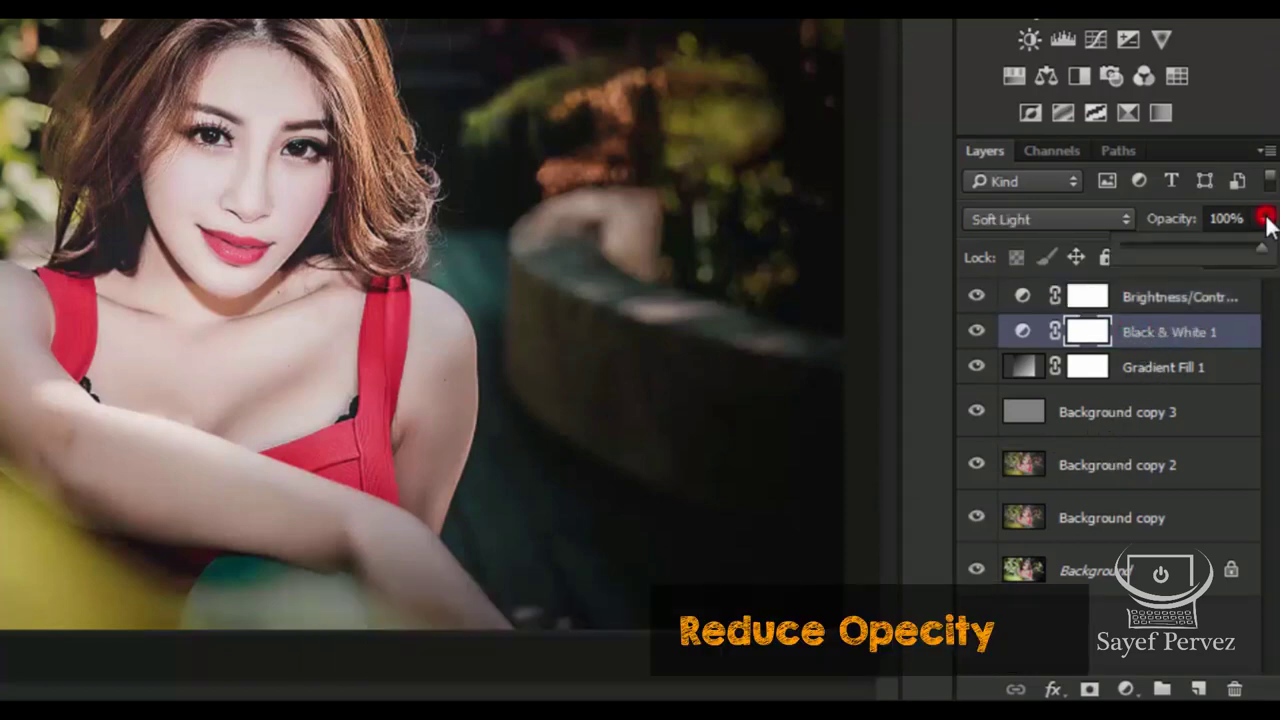
pyautogui.click(1196, 248)
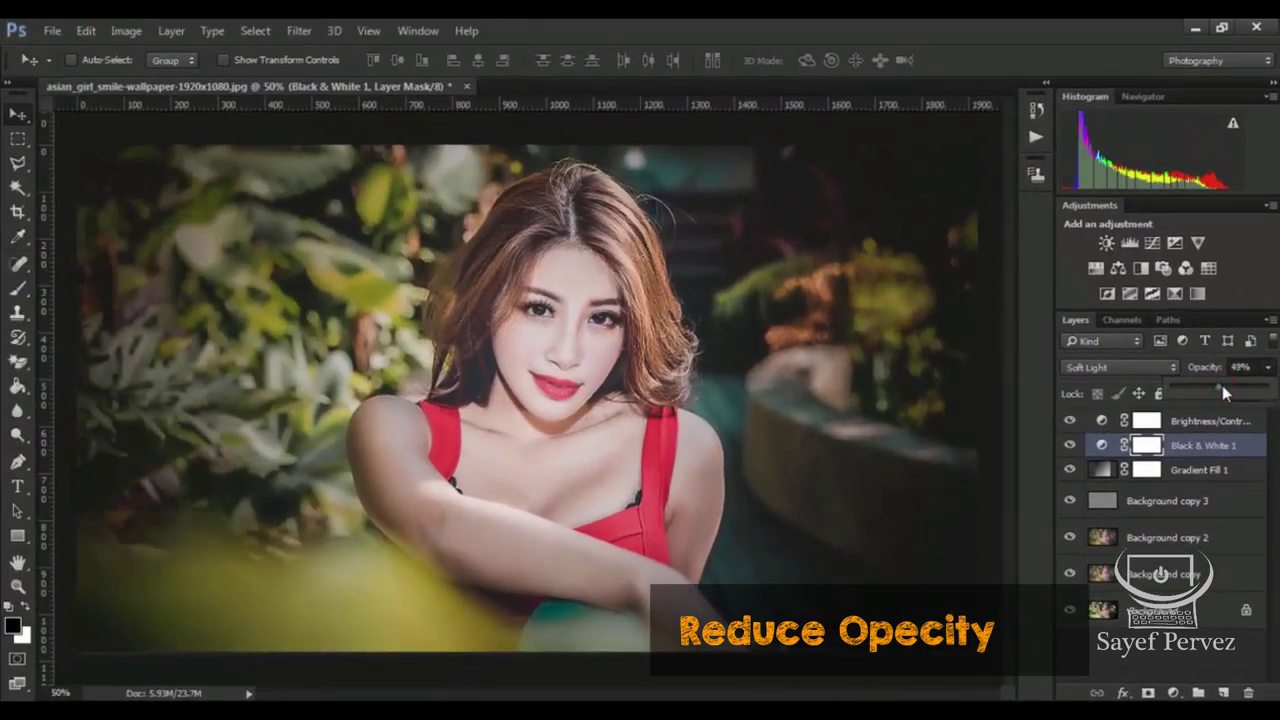
pyautogui.moveTo(1218, 385); pyautogui.dragTo(1227, 390)
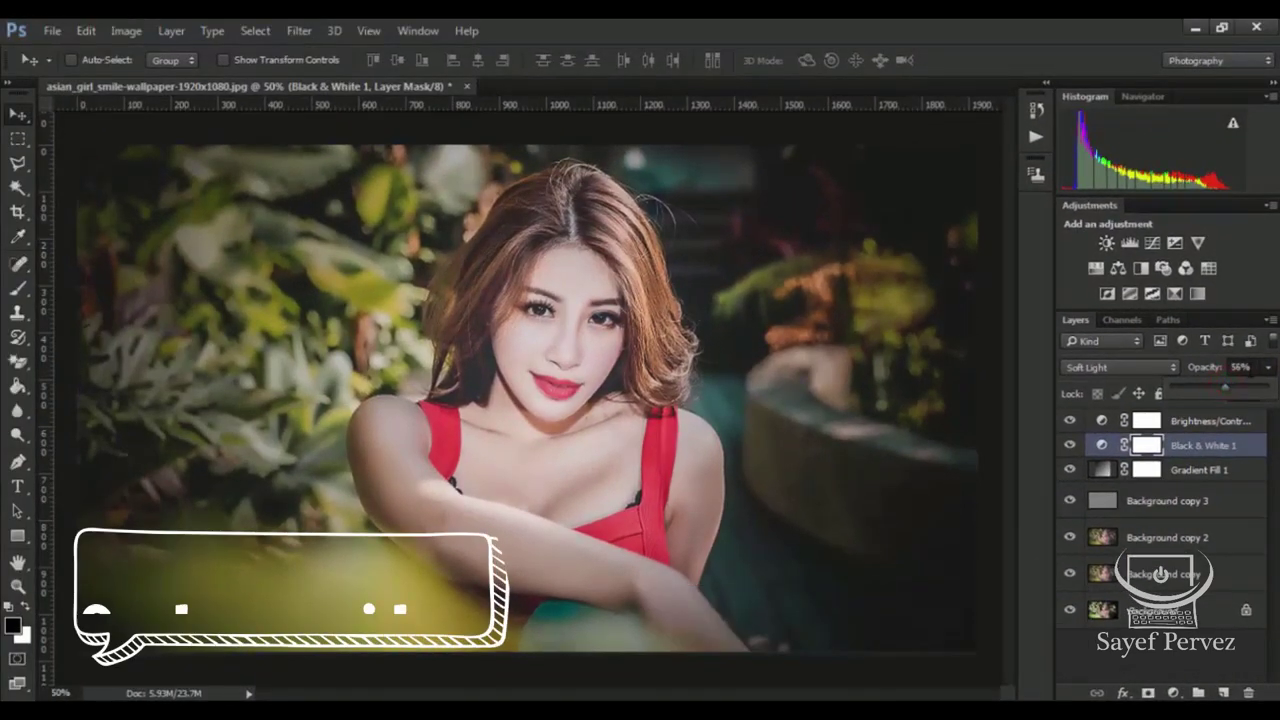
pyautogui.click(1208, 374)
# Set opacity to exactly 50, then group Brightness/Contrast through Background copy into Group 1.
pyautogui.write('50')
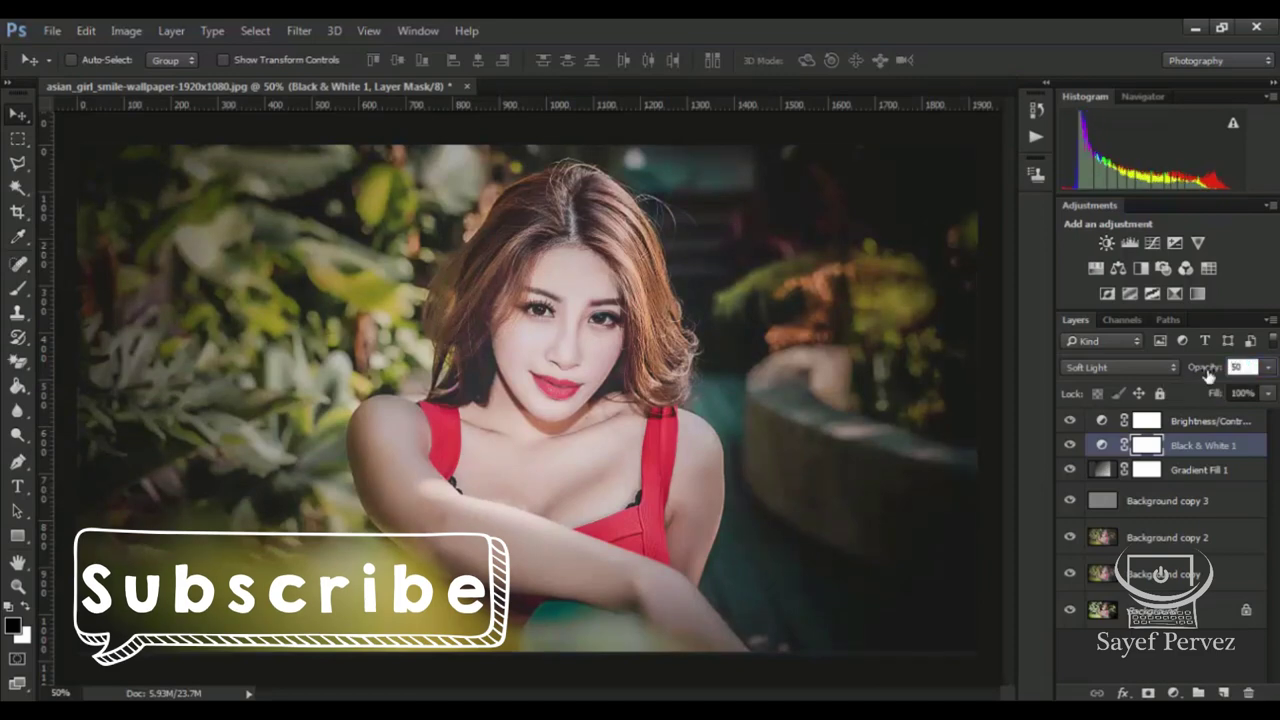
pyautogui.click(1200, 421)
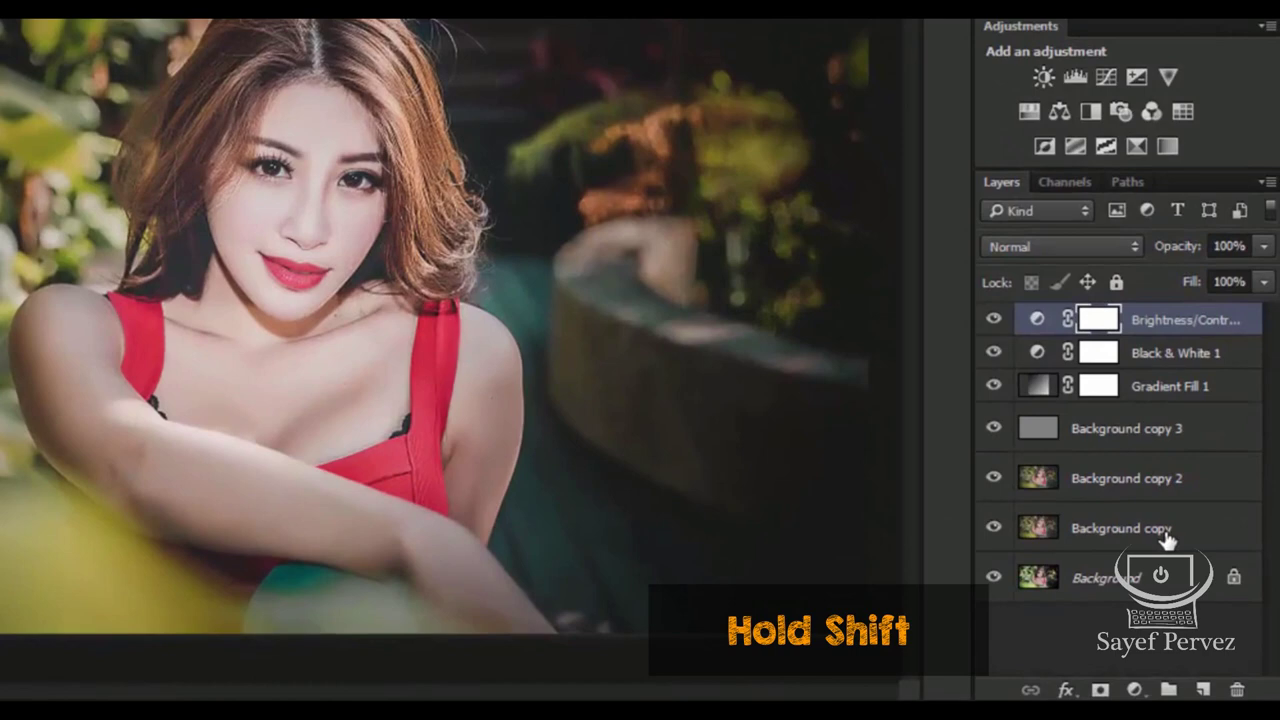
pyautogui.keyDown('shift'); pyautogui.click(1190, 556); pyautogui.keyUp('shift')
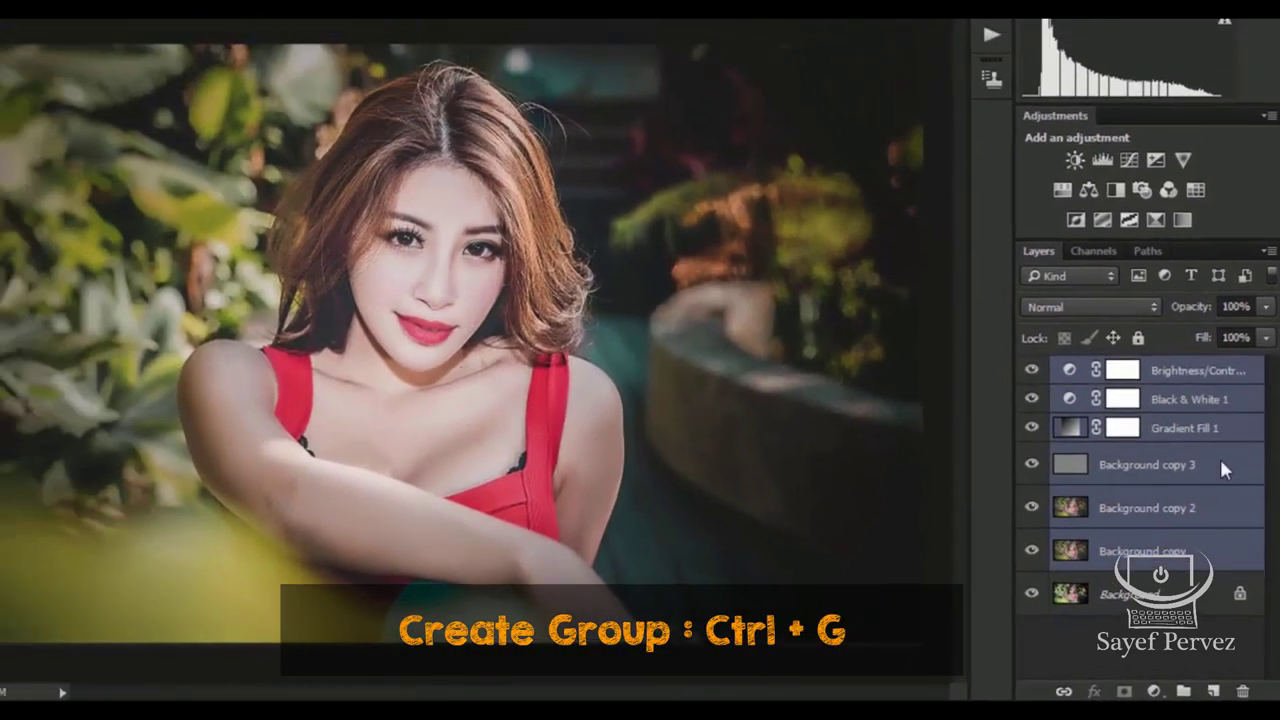
pyautogui.hotkey('ctrl', 'g')
# Toggle Group 1's visibility repeatedly to compare the graded photo with the original.
pyautogui.click(1069, 421)
pyautogui.click(1069, 421)
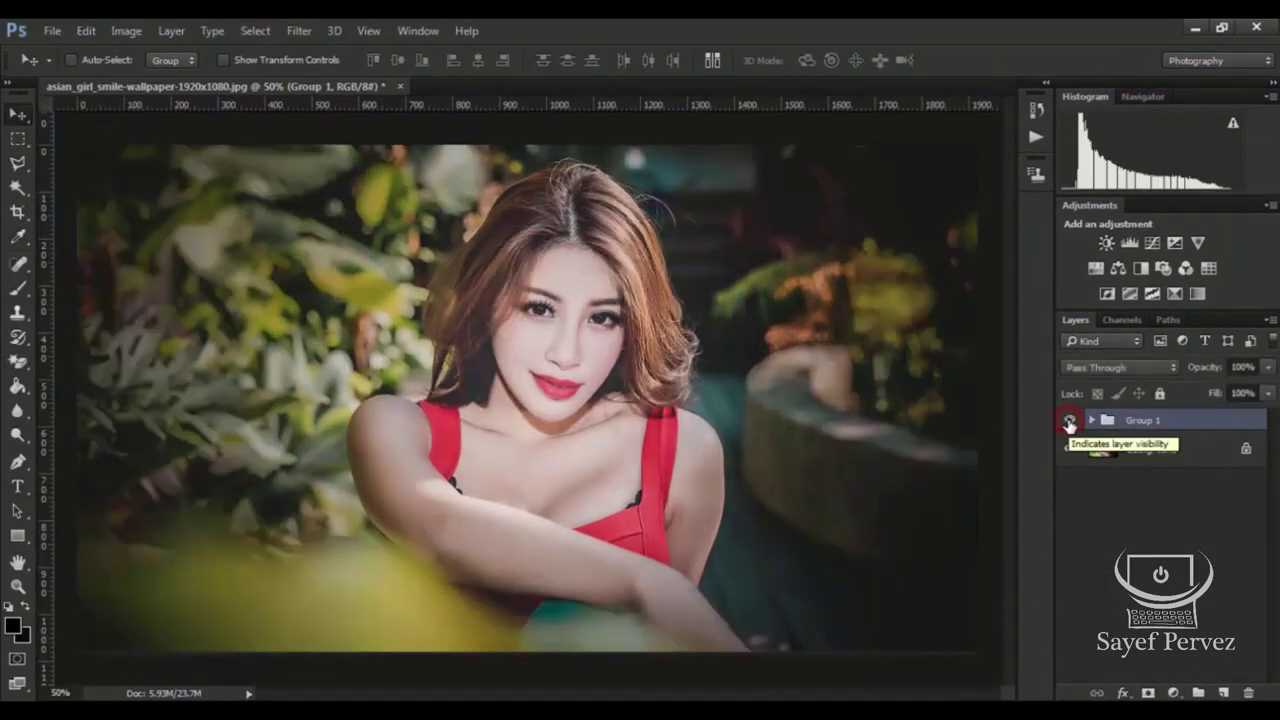
pyautogui.click(1069, 421)
pyautogui.click(1069, 421)
pyautogui.click(1069, 422)
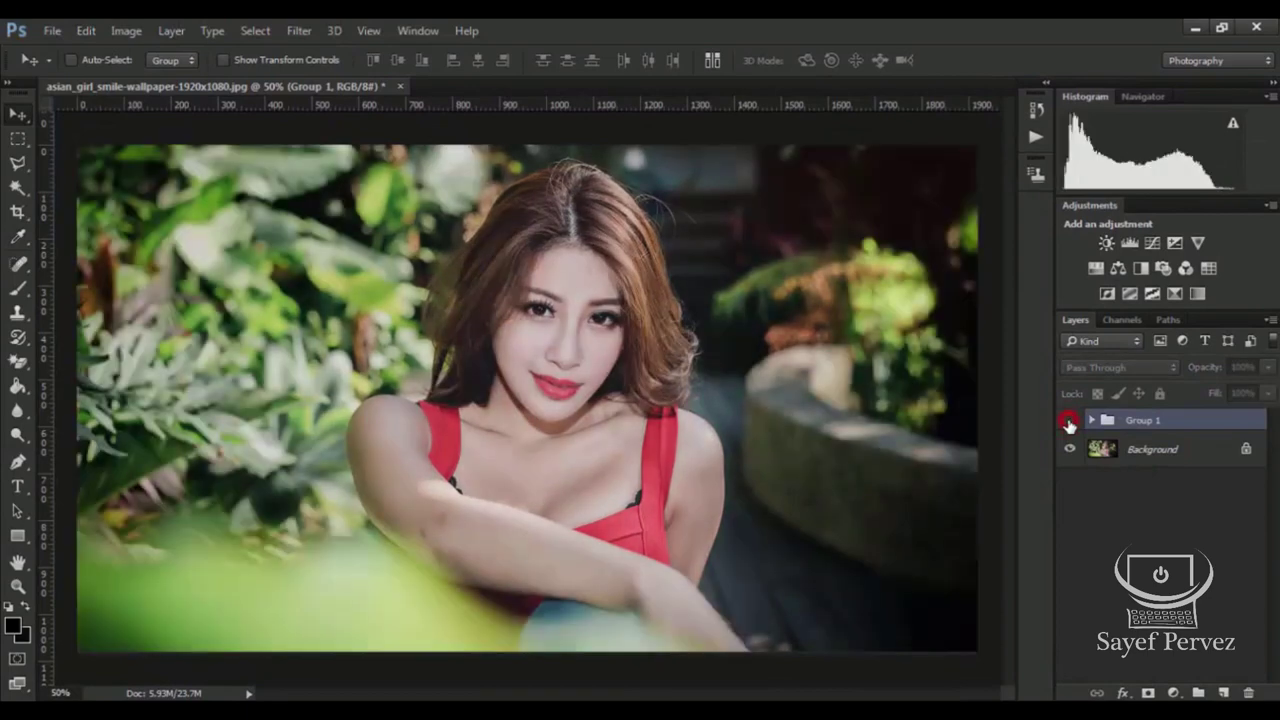
pyautogui.click(1069, 422)
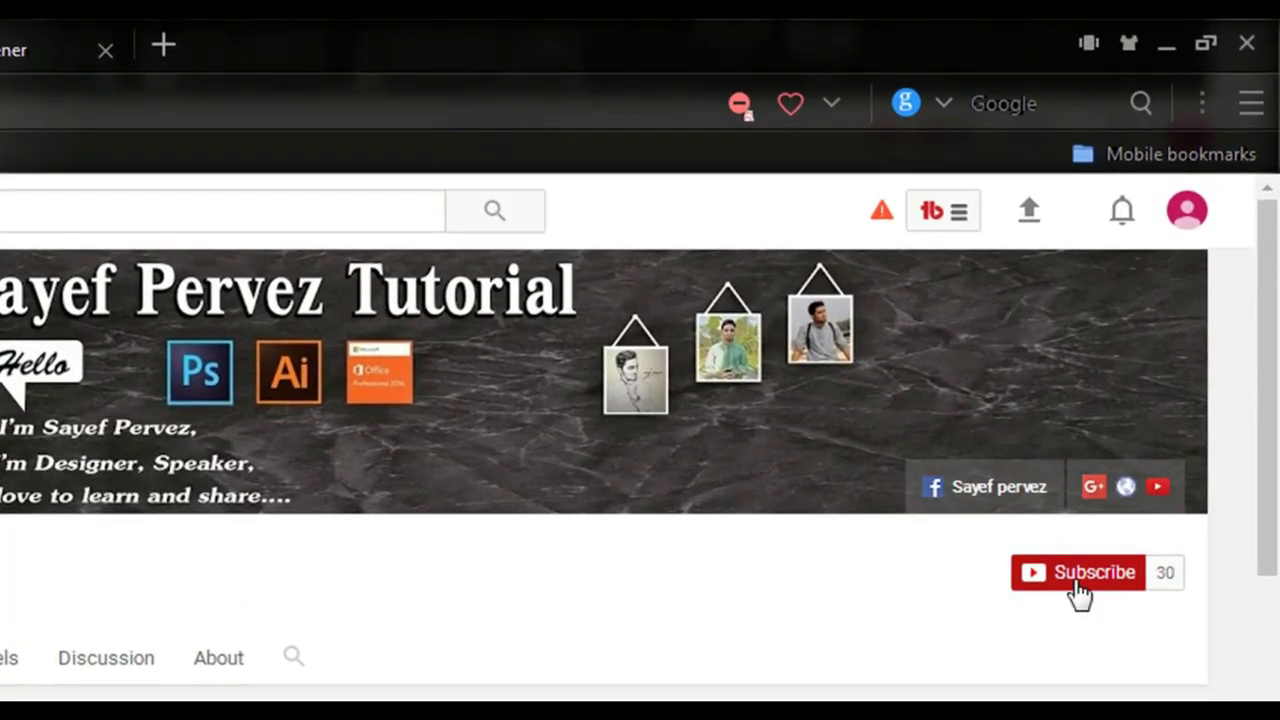
# Subscribe to the channel and save the 'all notifications' bell setting.
pyautogui.click(1077, 580)
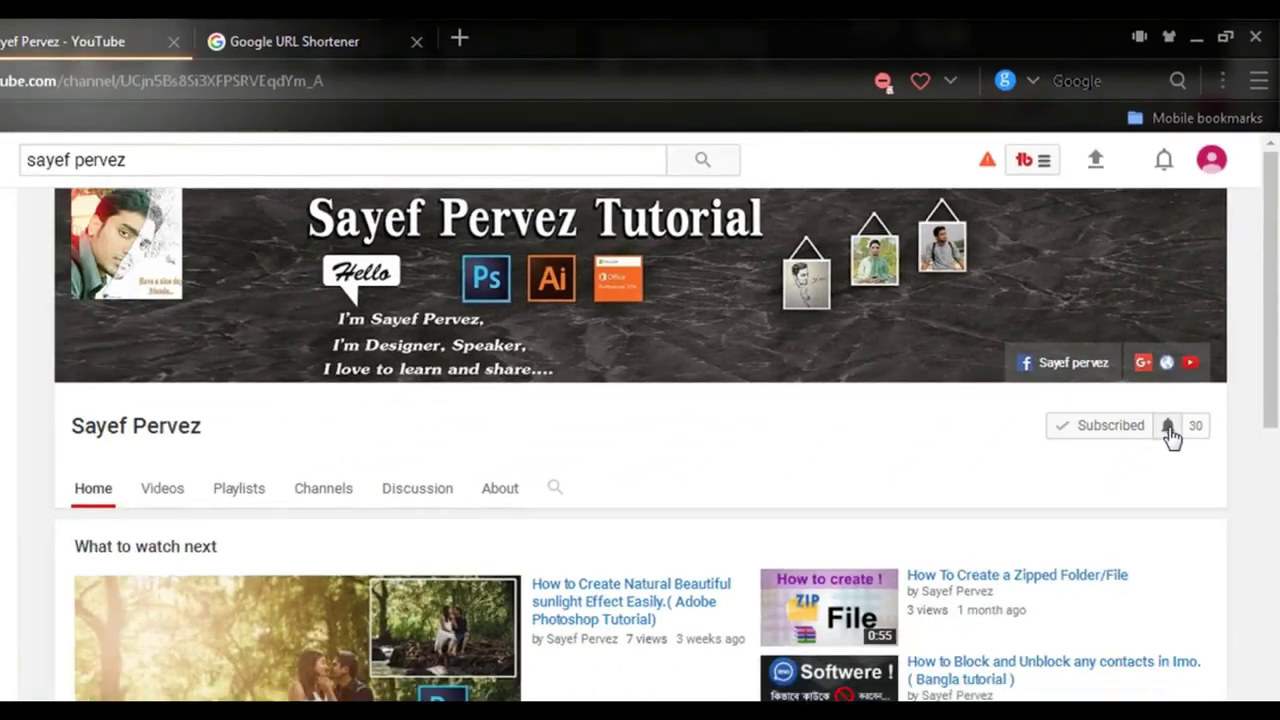
pyautogui.click(1168, 427)
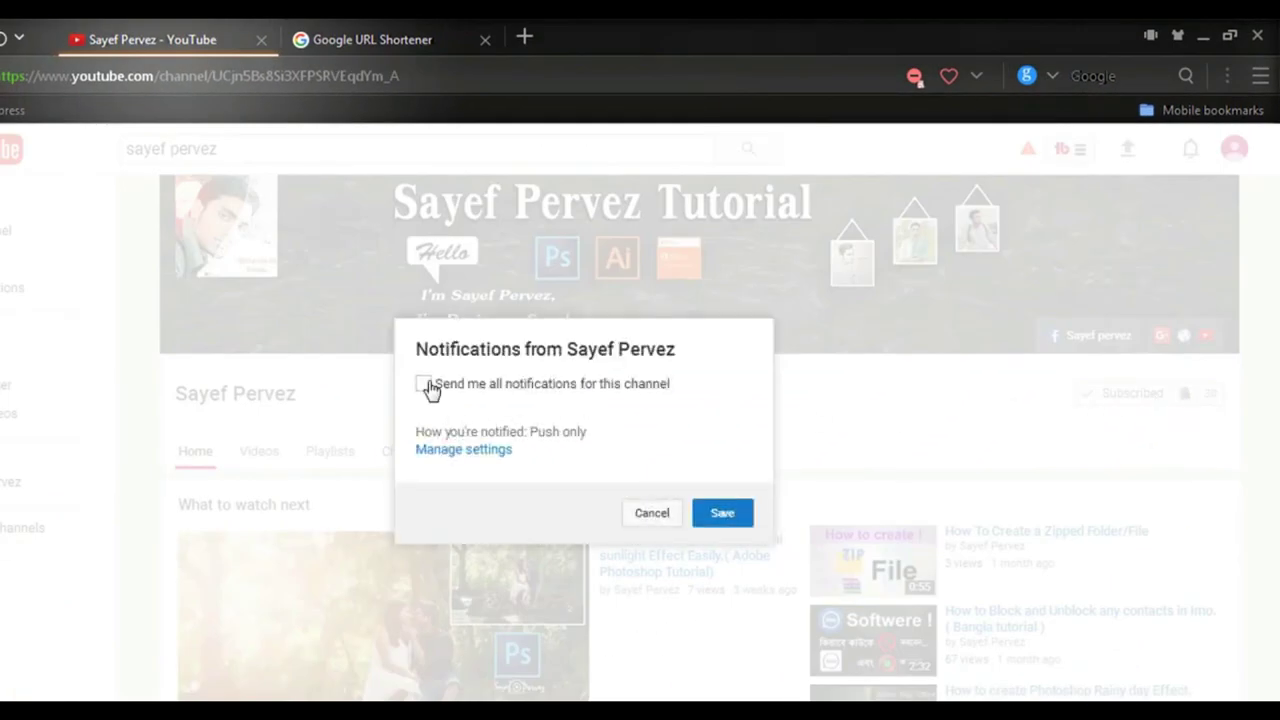
pyautogui.click(424, 385)
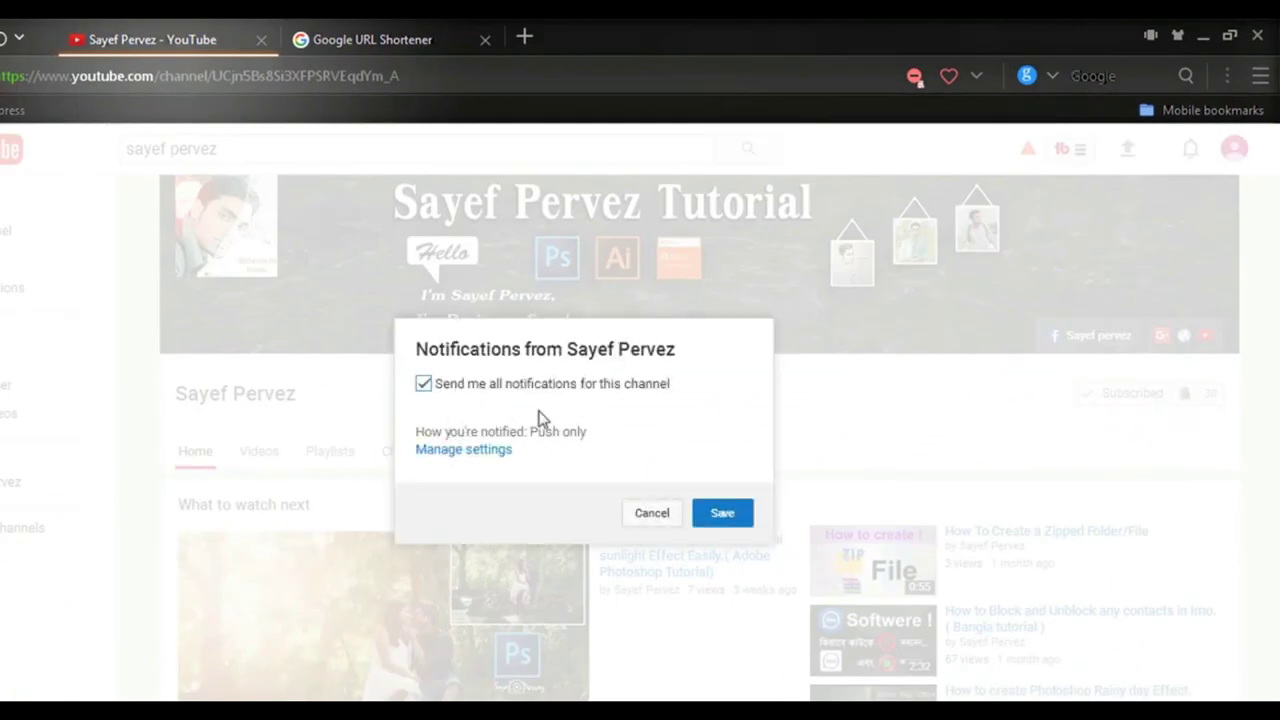
pyautogui.click(706, 510)
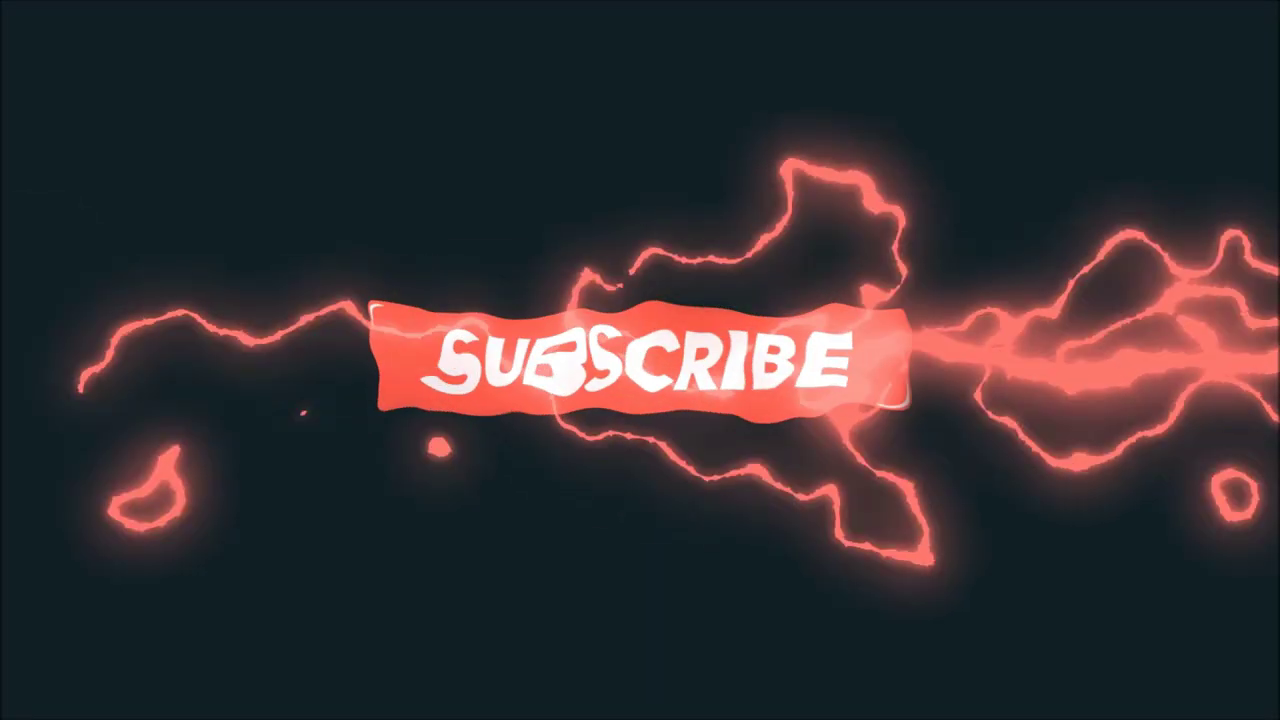